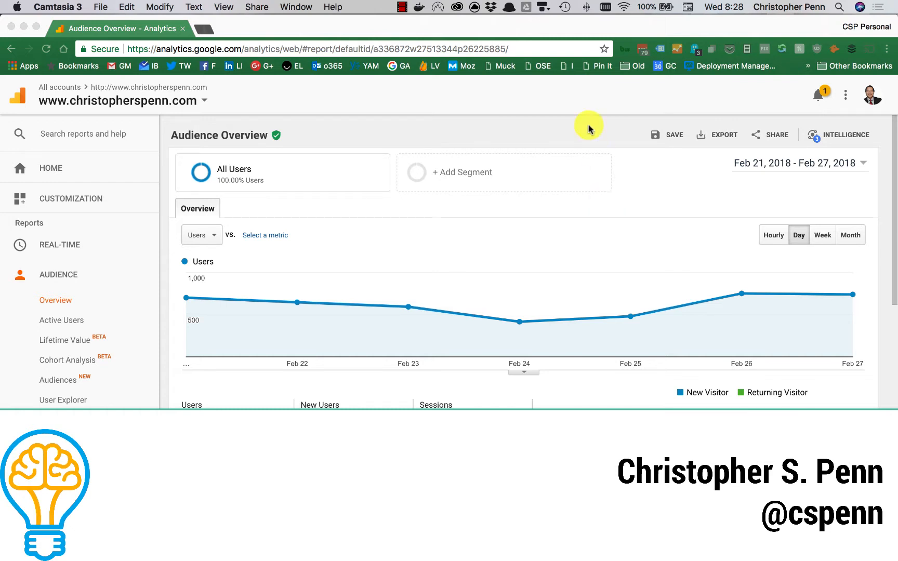
click(639, 198)
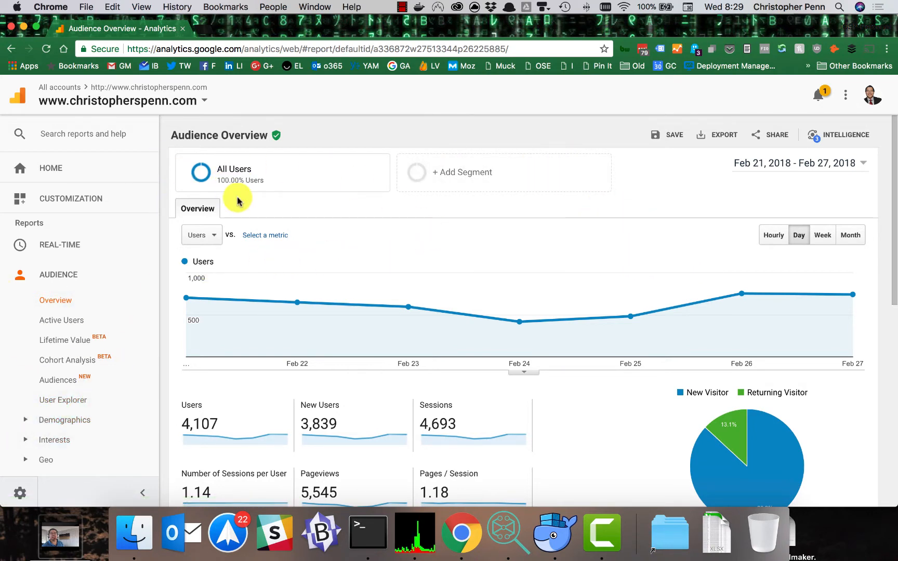
click(21, 490)
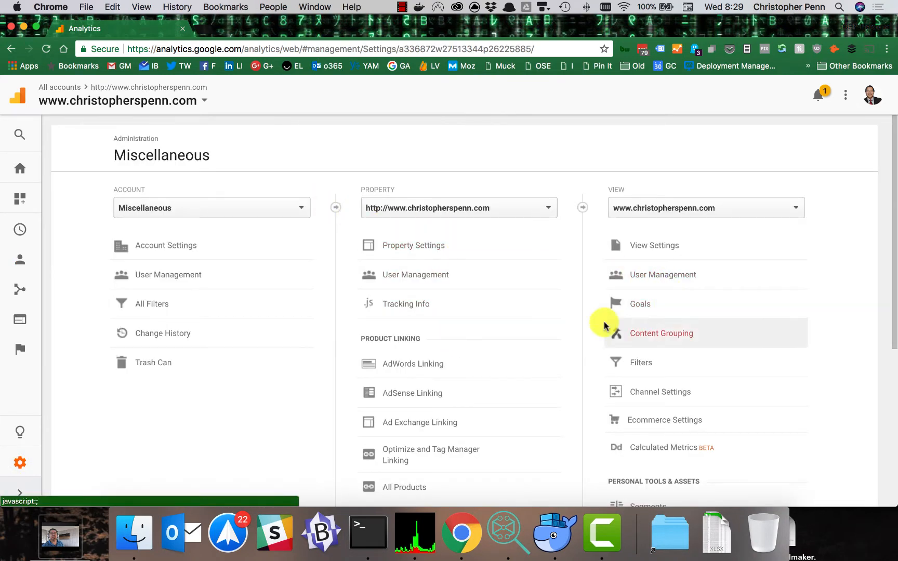
click(653, 300)
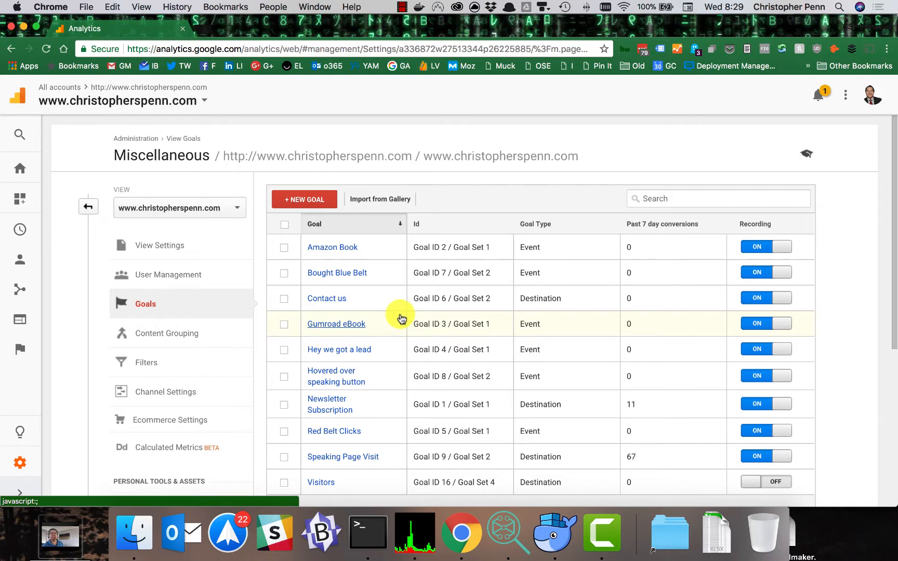
Step: Look over the goals list and the view's Ecommerce settings, and return to the goals list
scroll(404, 316, down, 1)
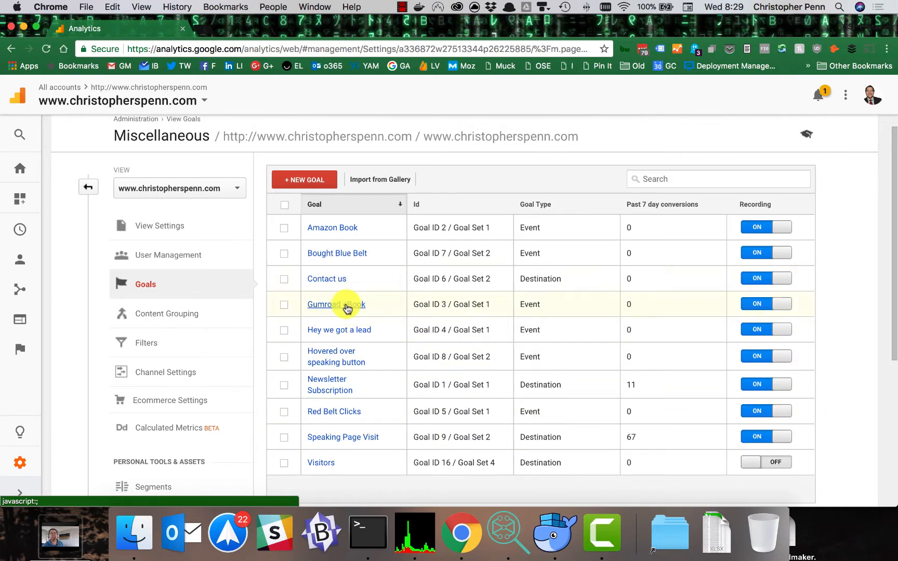
click(167, 401)
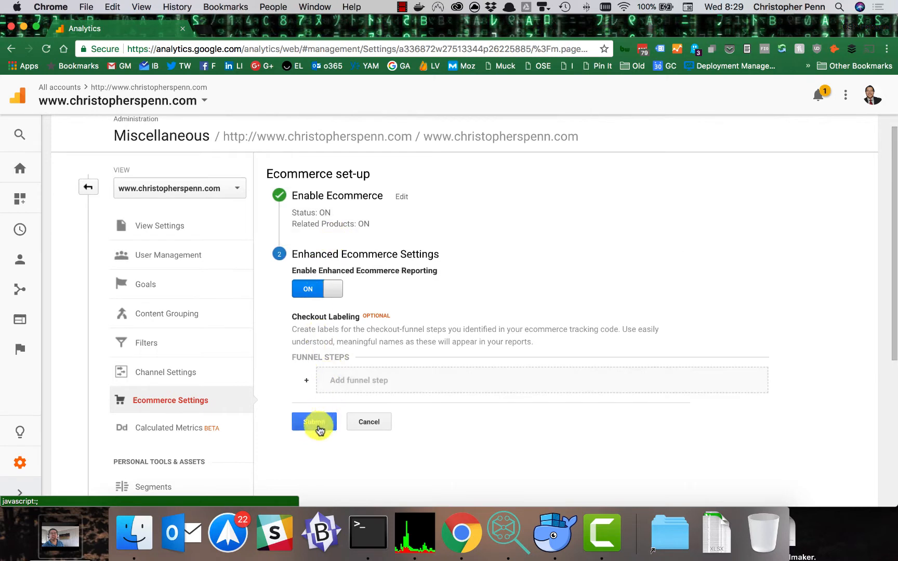
click(150, 297)
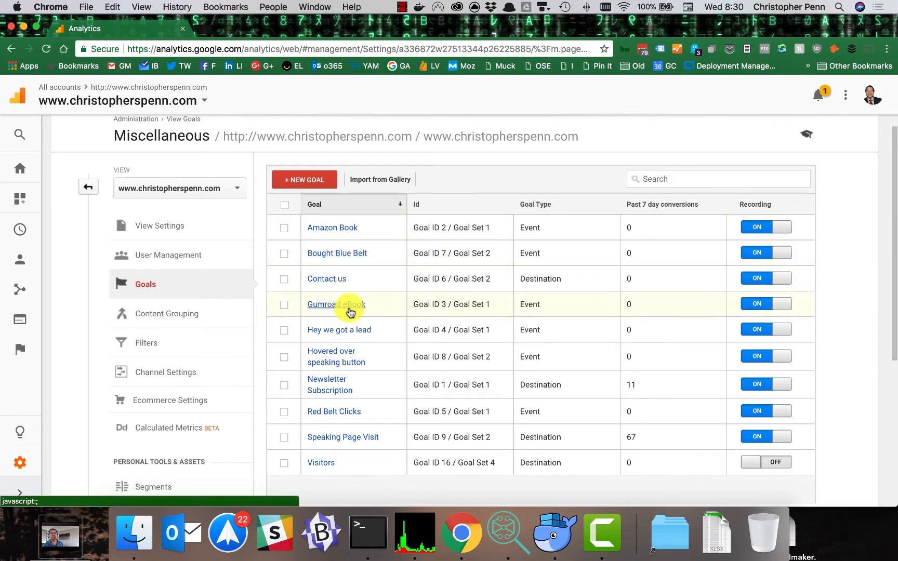
Step: Examine the goal setup templates of the Contact us goal and continue past the setup section
click(337, 279)
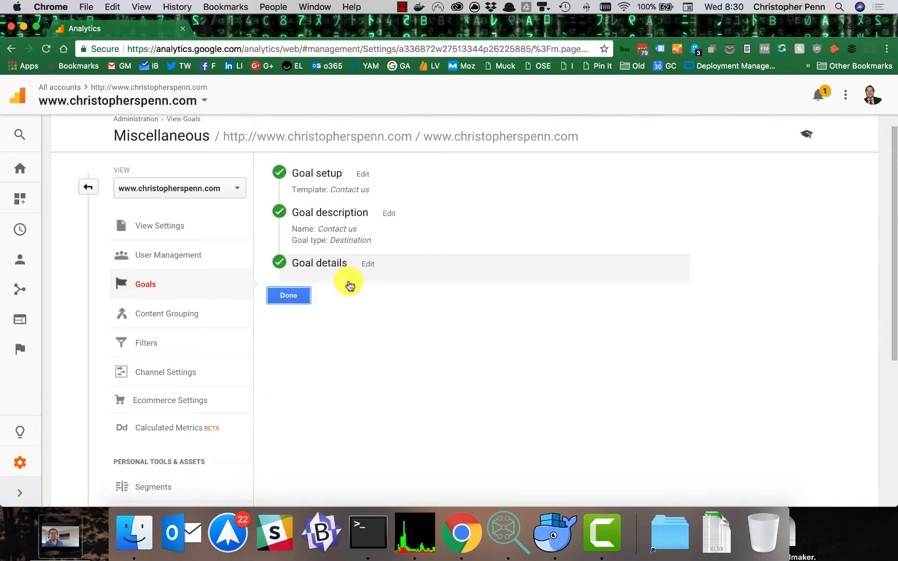
click(364, 175)
scroll(513, 270, down, 5)
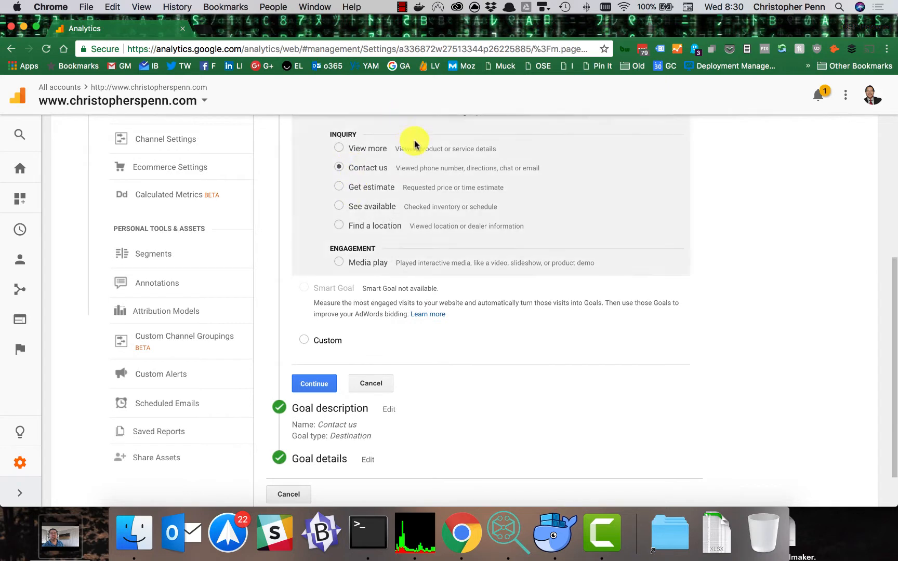
scroll(400, 177, up, 3)
scroll(418, 197, down, 3)
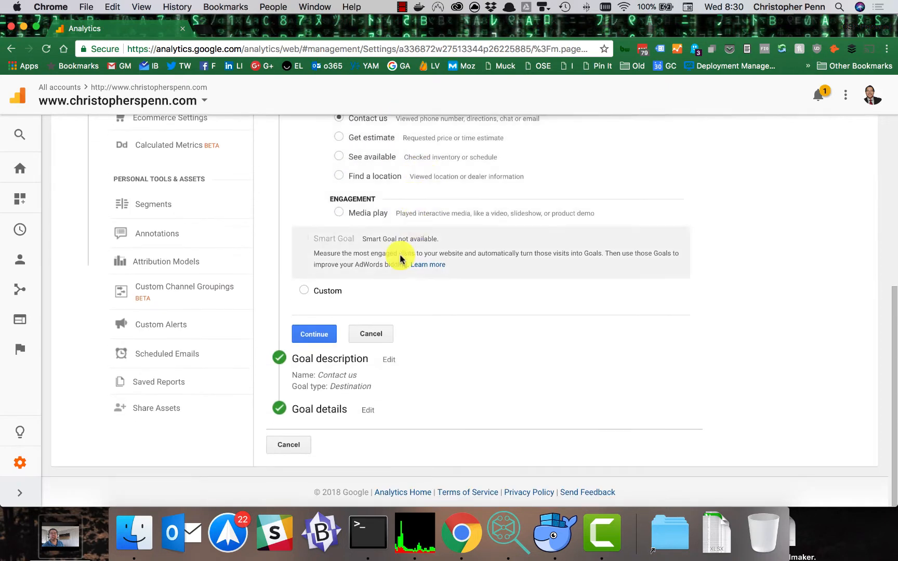
click(323, 338)
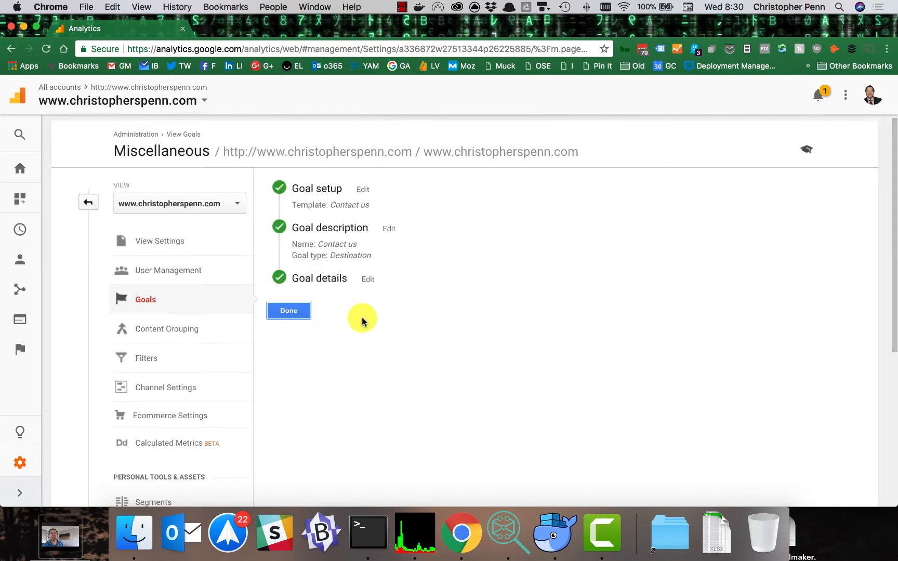
Step: Examine the Contact us goal's description and details, including its type, destination, value and funnel settings
click(397, 230)
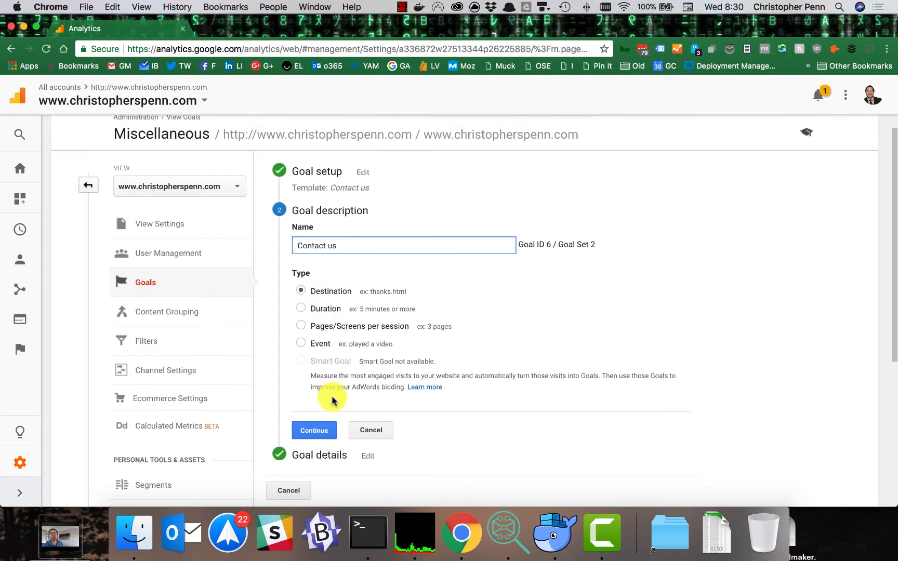
click(318, 429)
click(329, 257)
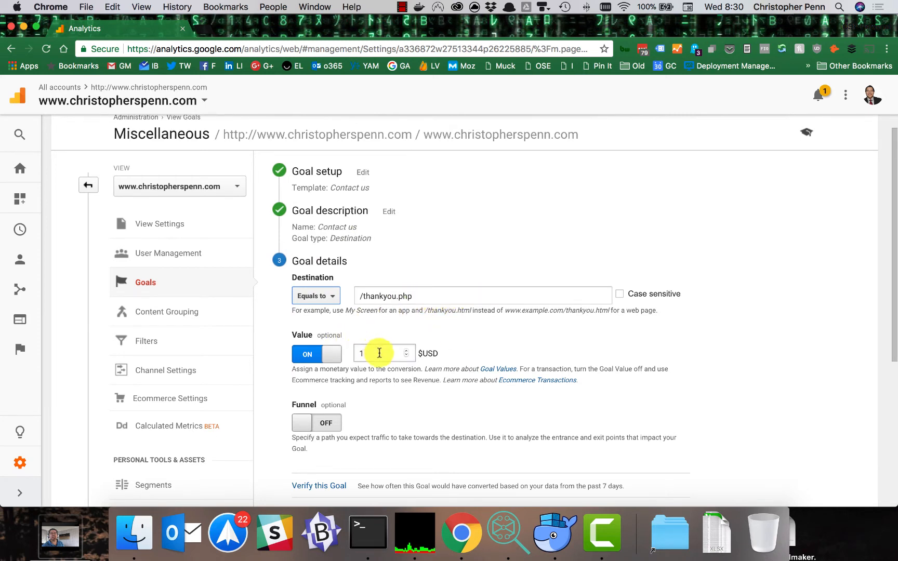
scroll(461, 341, down, 1)
scroll(464, 343, down, 1)
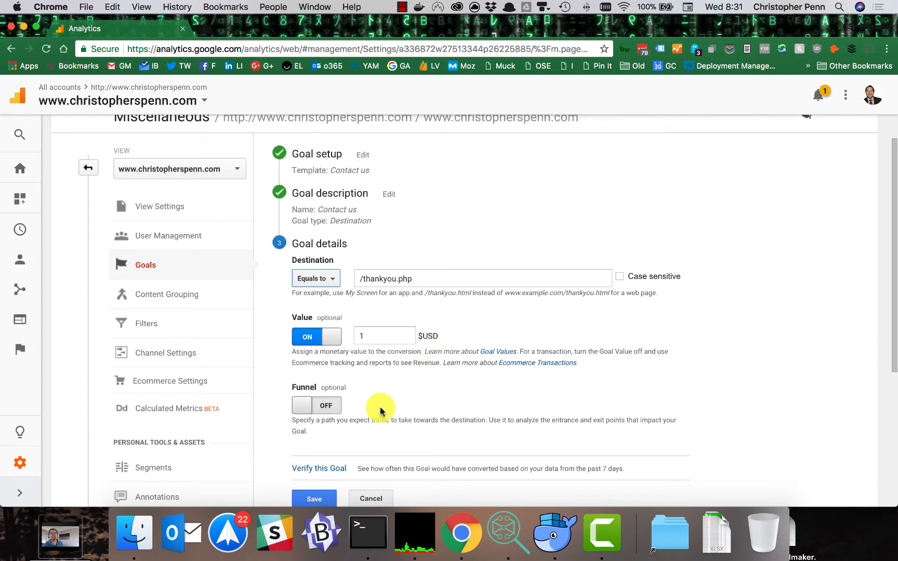
scroll(350, 318, up, 2)
scroll(351, 319, down, 3)
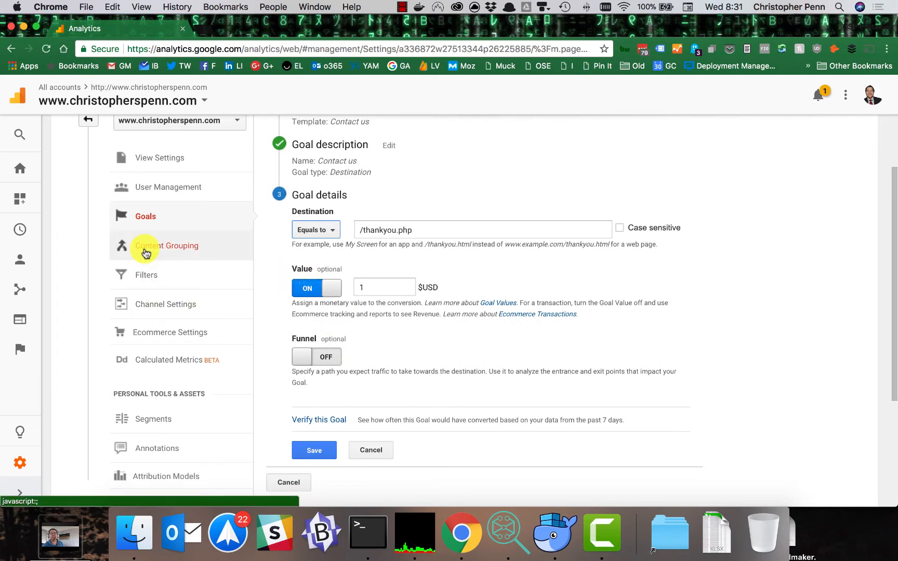
Step: Check the view's Ecommerce settings and its list of content groupings
click(205, 336)
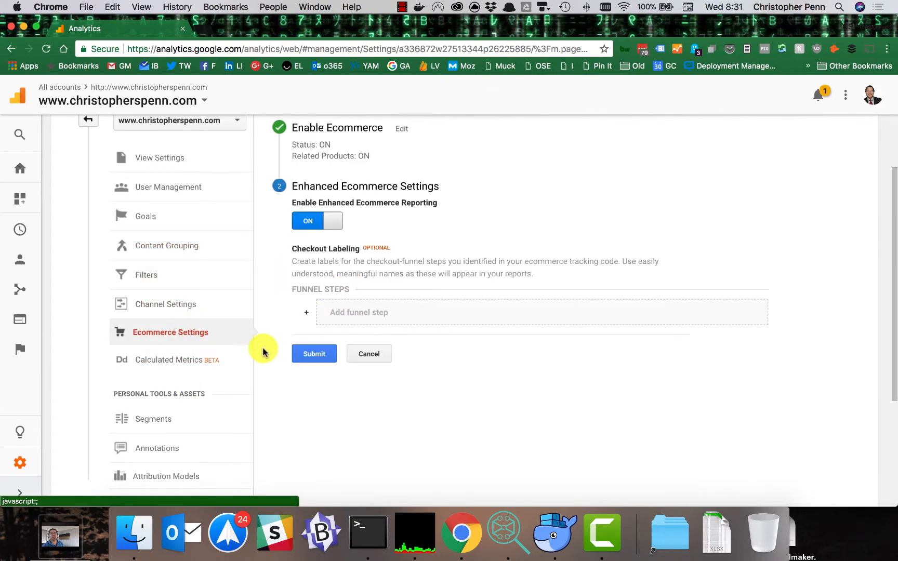
click(200, 252)
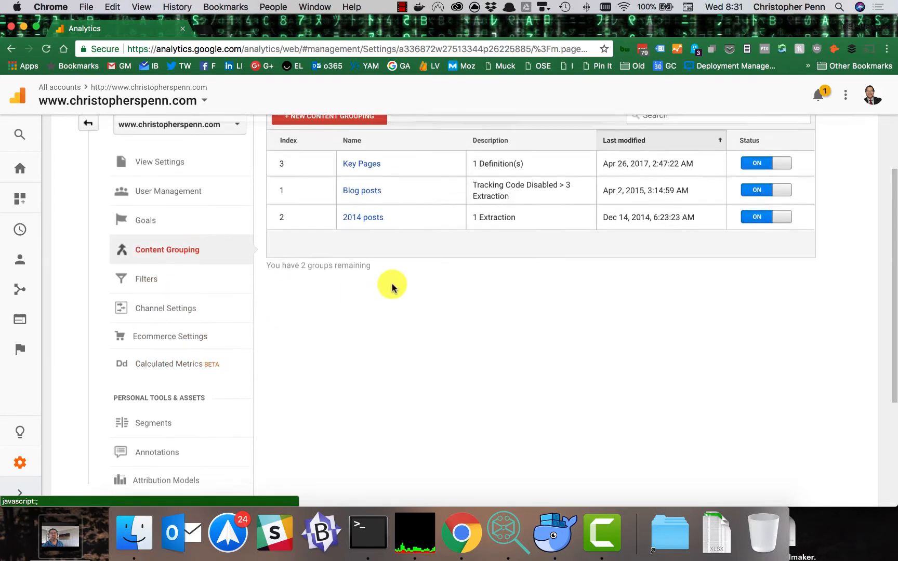
Step: Open the Default Channel Grouping from the view's channel settings for editing
click(168, 330)
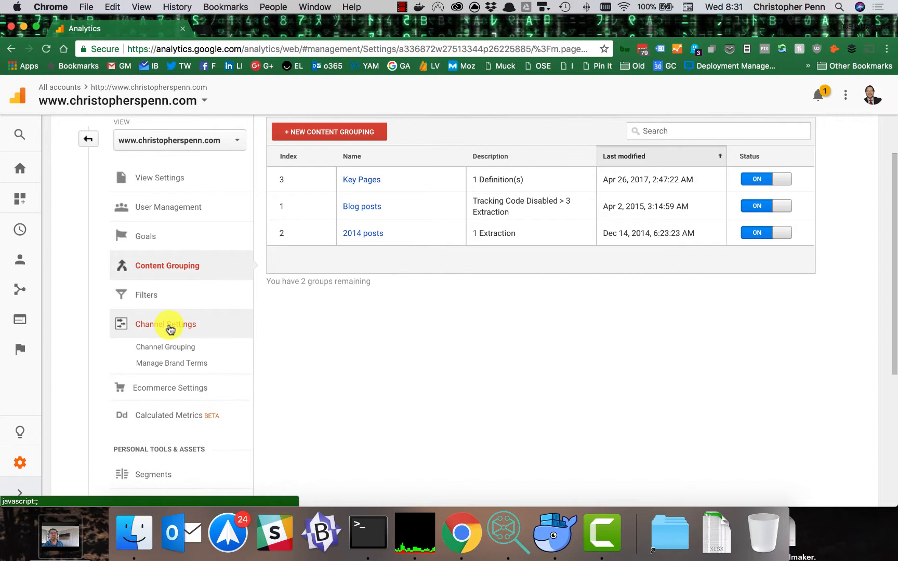
click(180, 346)
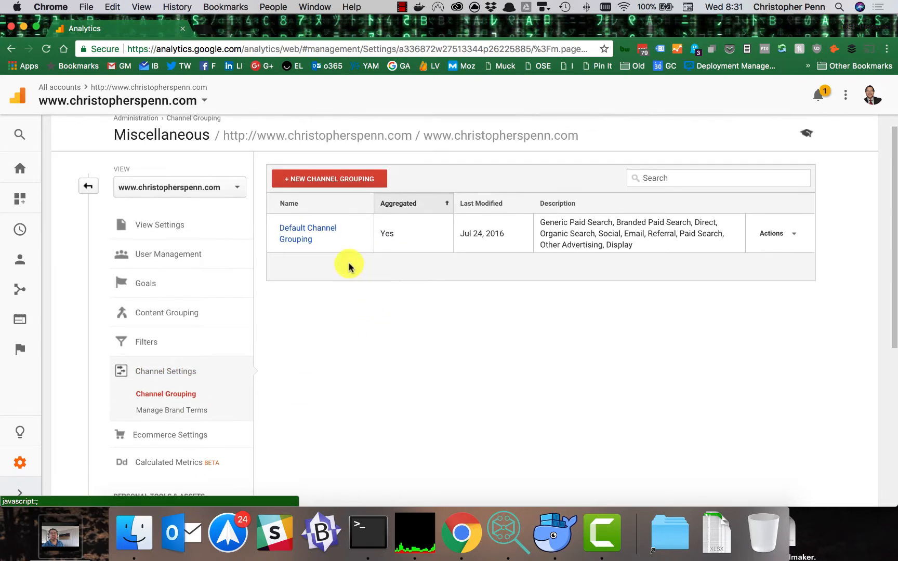
click(303, 241)
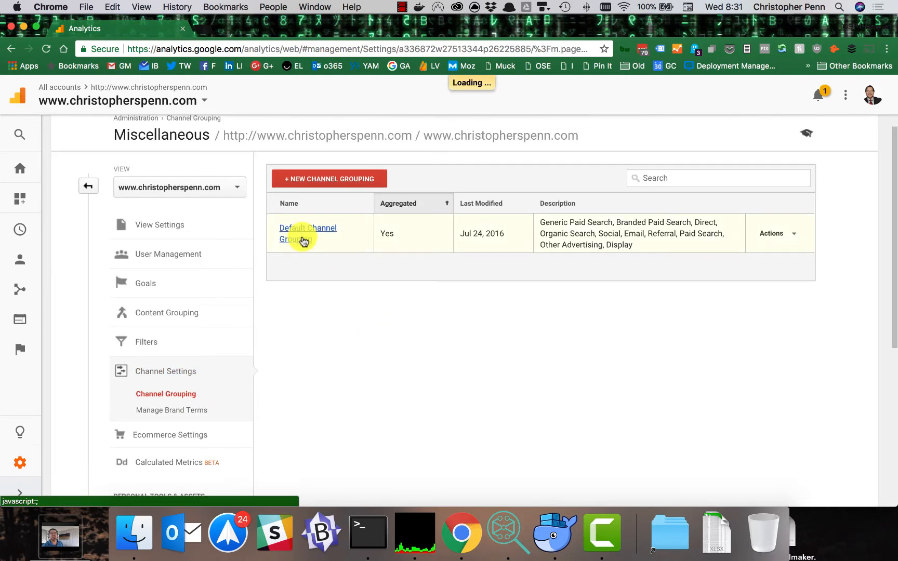
scroll(413, 316, down, 4)
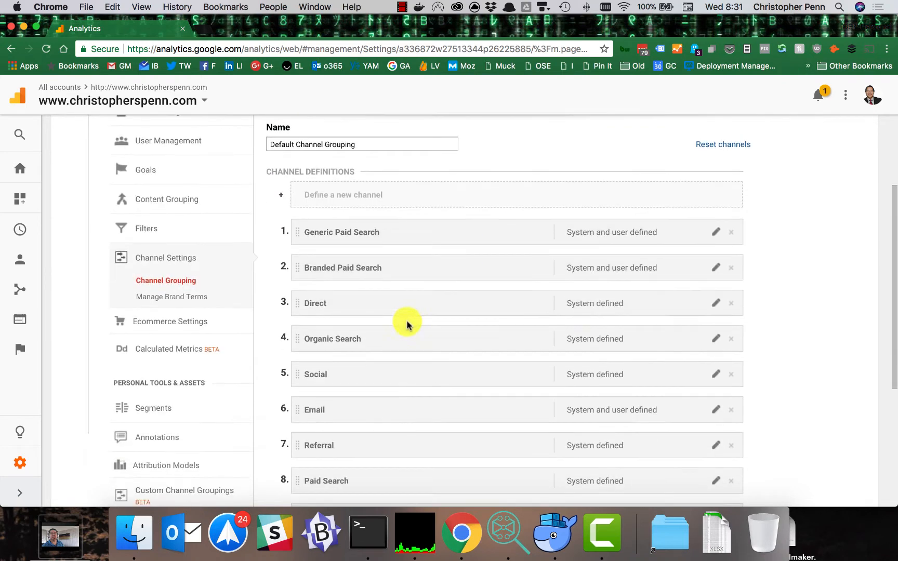
Step: Inspect the Social channel's rule and the dimensions available for it, and cancel the edit
click(715, 374)
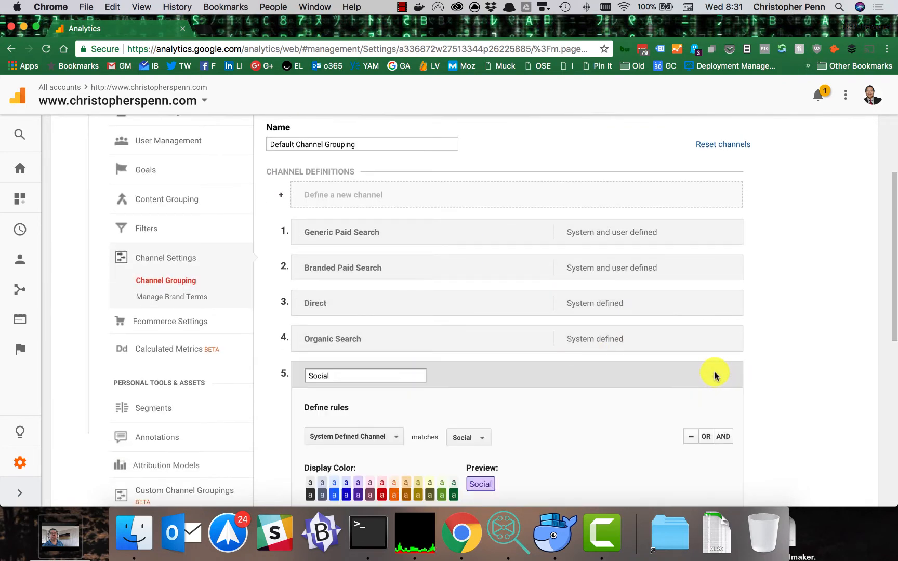
scroll(715, 358, down, 3)
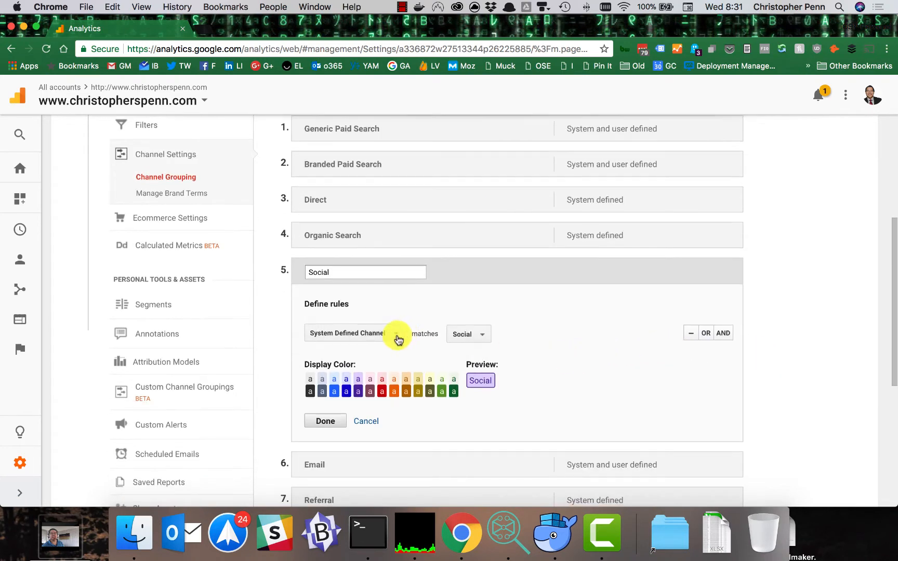
click(395, 335)
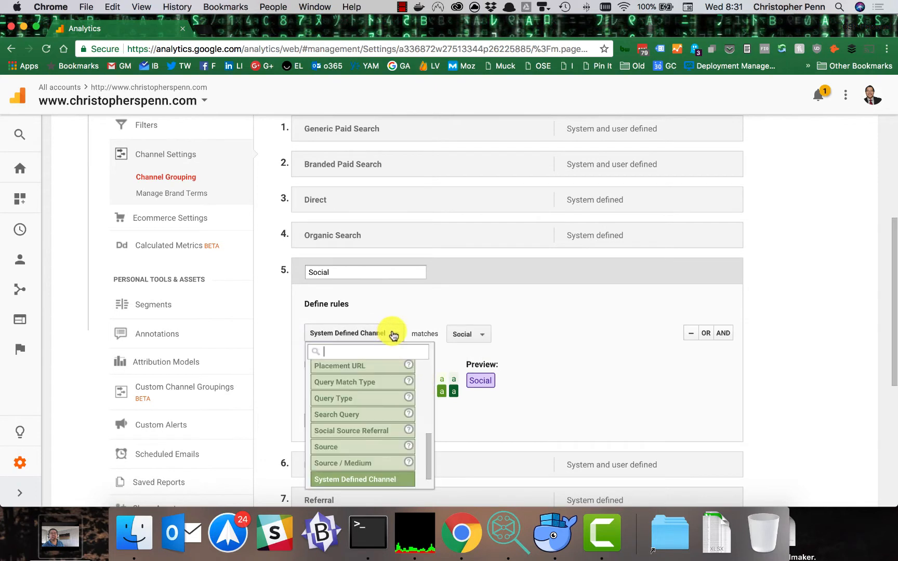
click(645, 341)
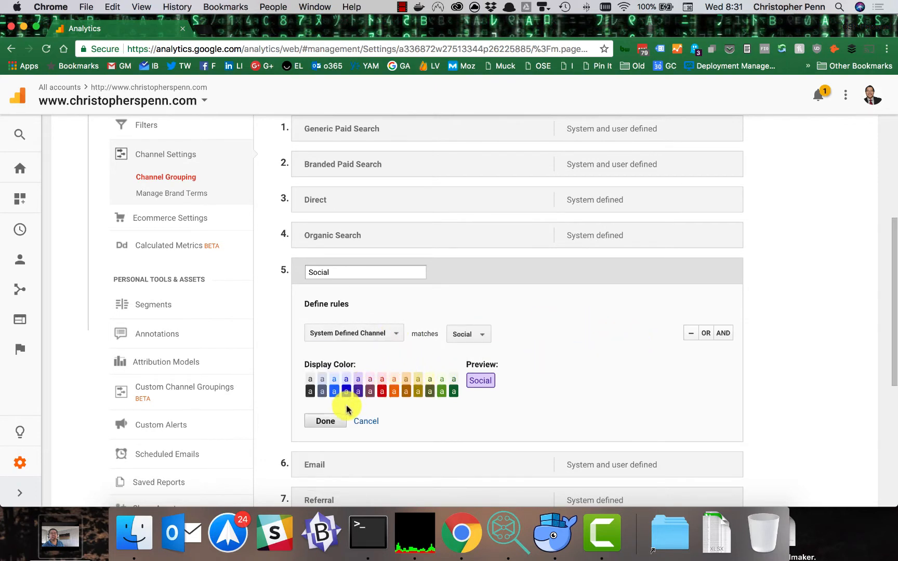
click(373, 421)
scroll(399, 363, up, 2)
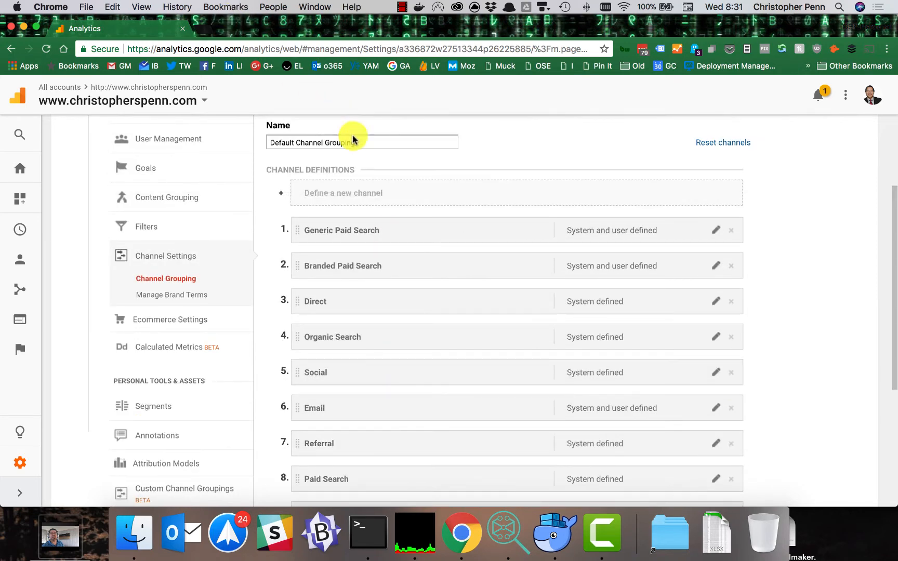
Step: Define a new channel named Custom Social and base its rule on Source / Medium
click(379, 197)
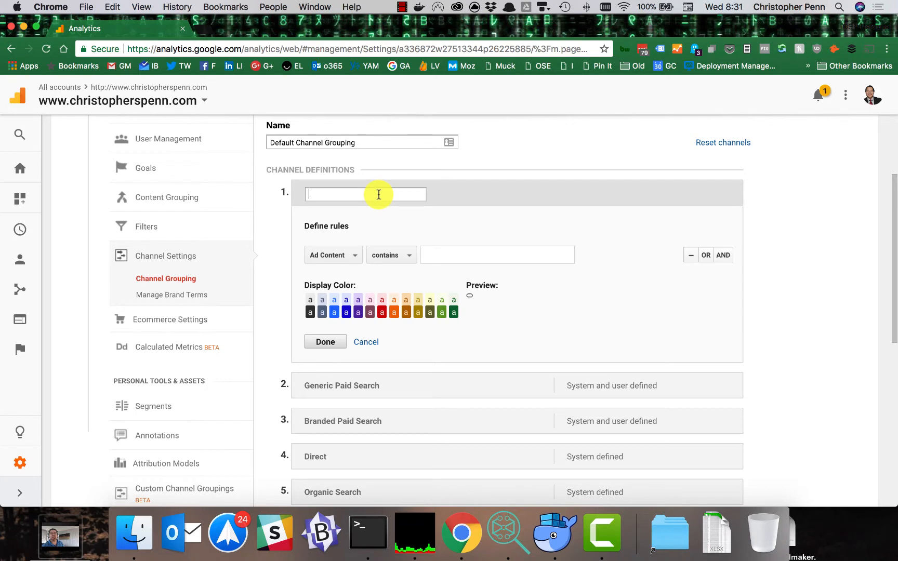
text(Custom Social)
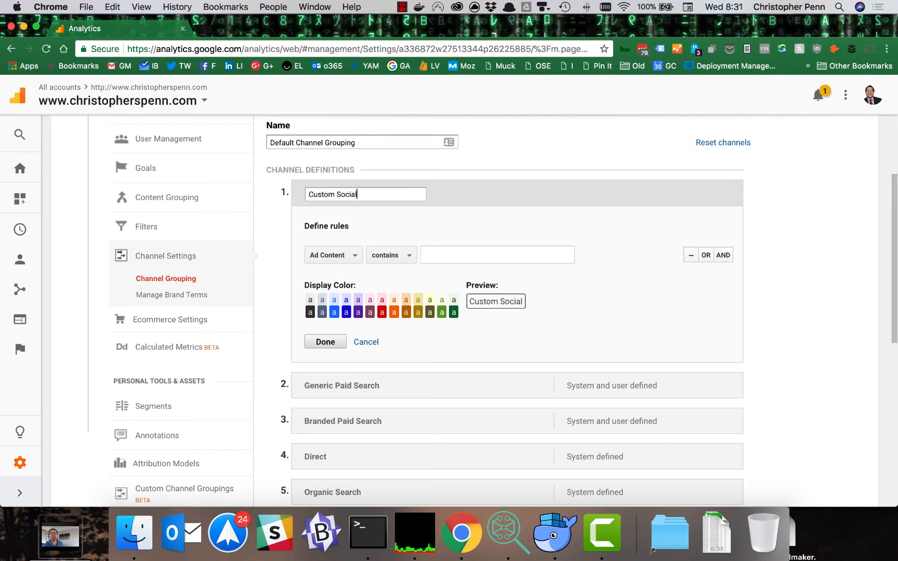
click(330, 255)
text(source)
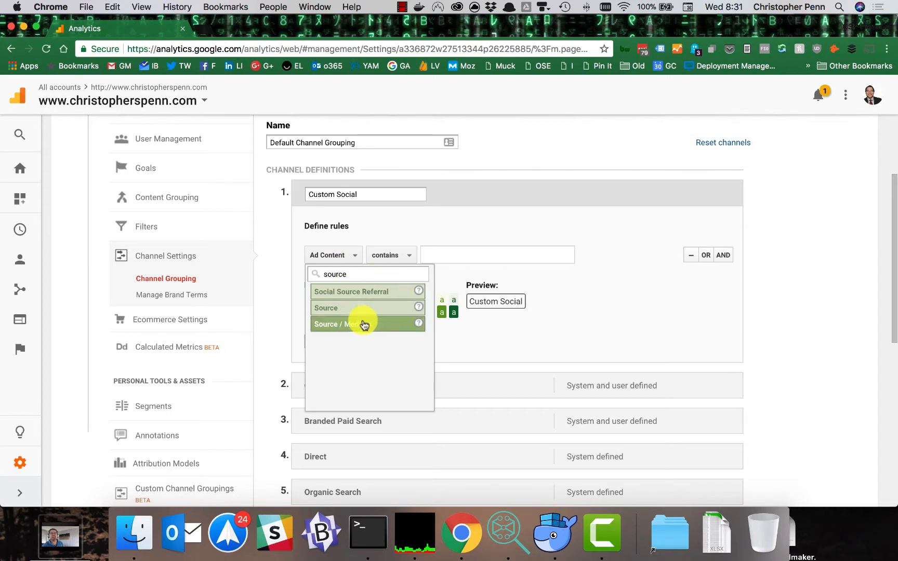
click(364, 322)
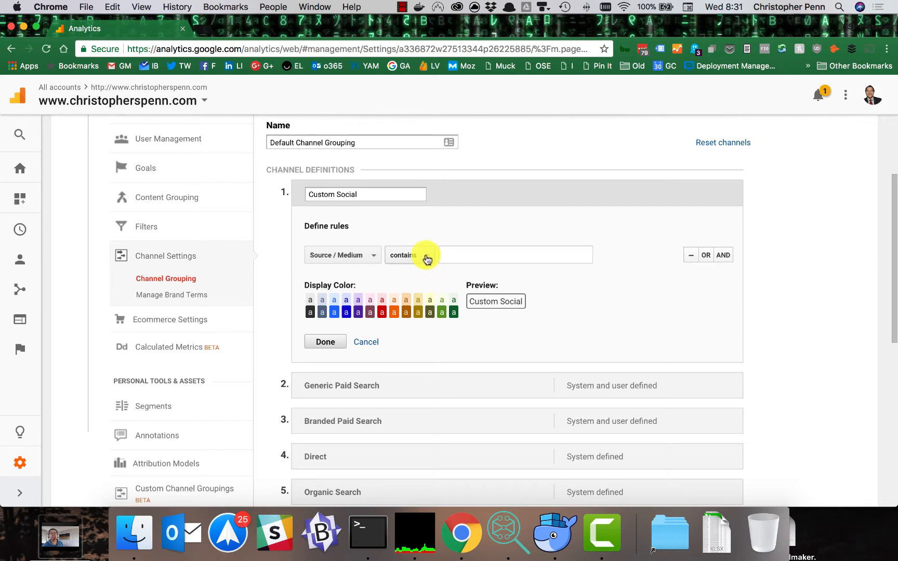
Step: Set the Custom Social rule to match the regex reddit|redd.it|t.co|fb.me
click(426, 258)
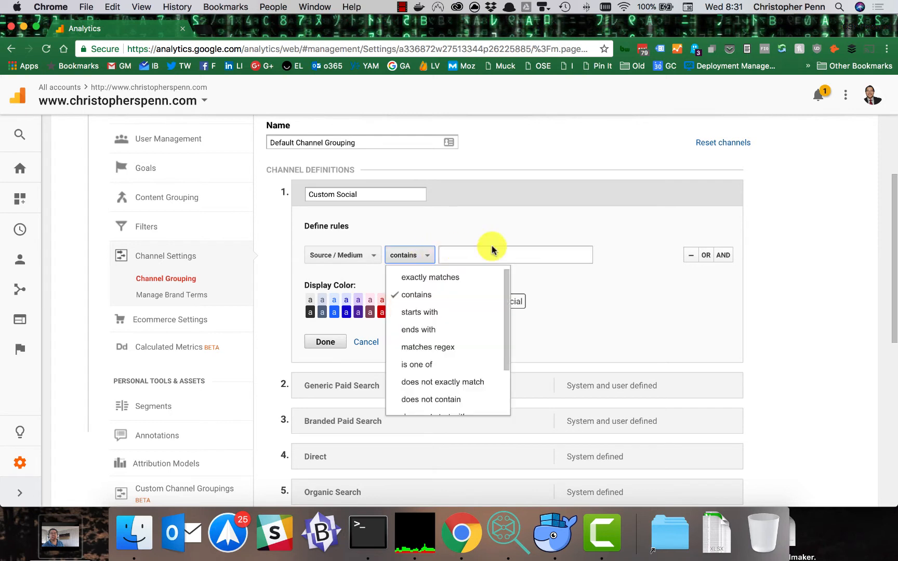
click(454, 347)
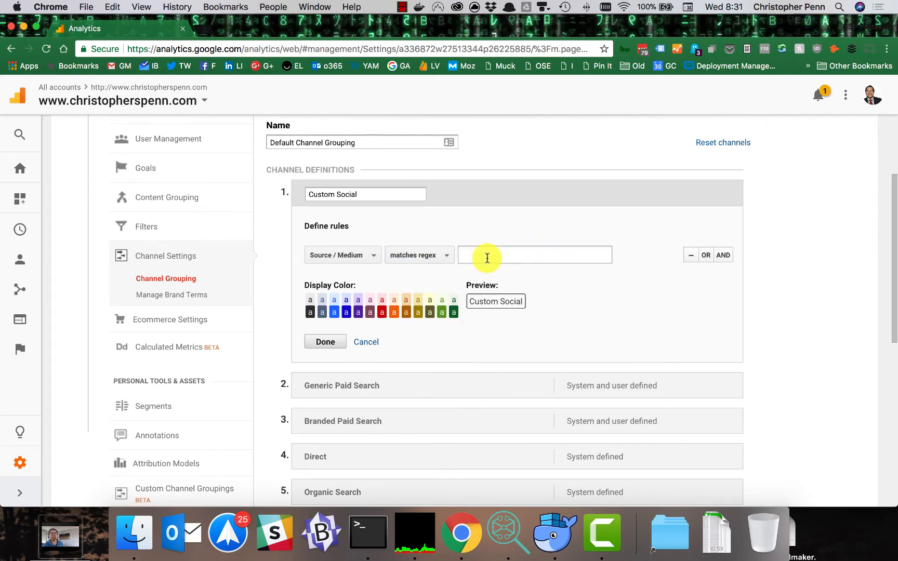
click(487, 255)
text(reddit|redd.it)
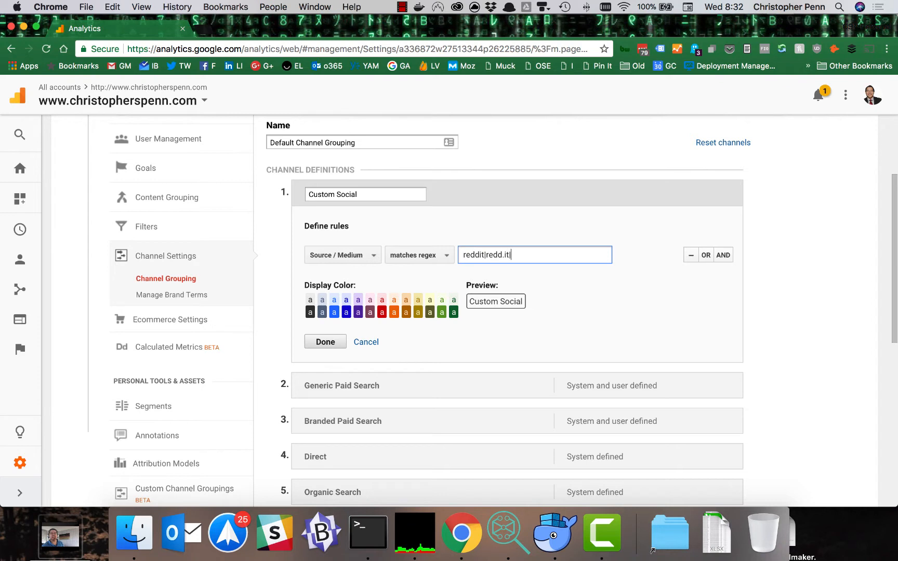
text(|t.co|fb.me)
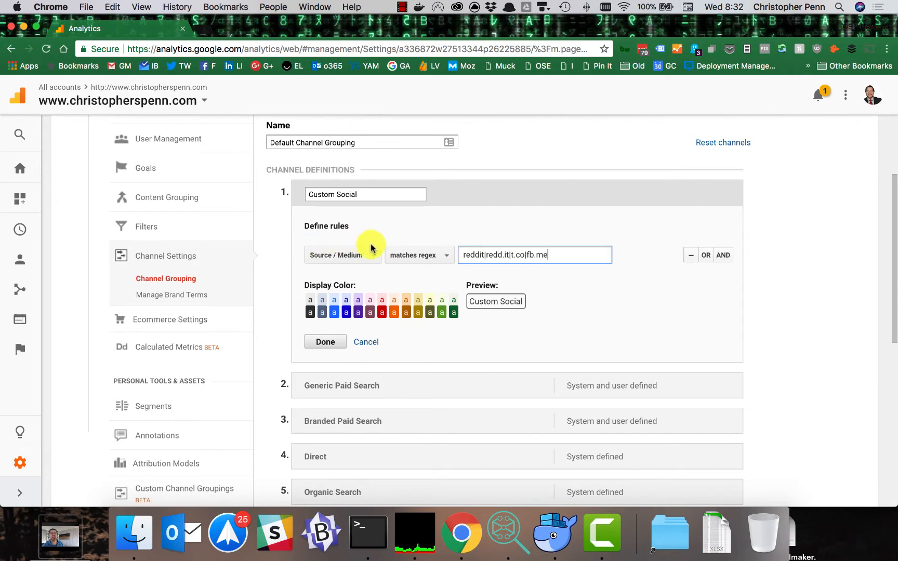
Step: Review the order of the channel definitions and cancel the new Custom Social channel
scroll(371, 248, down, 5)
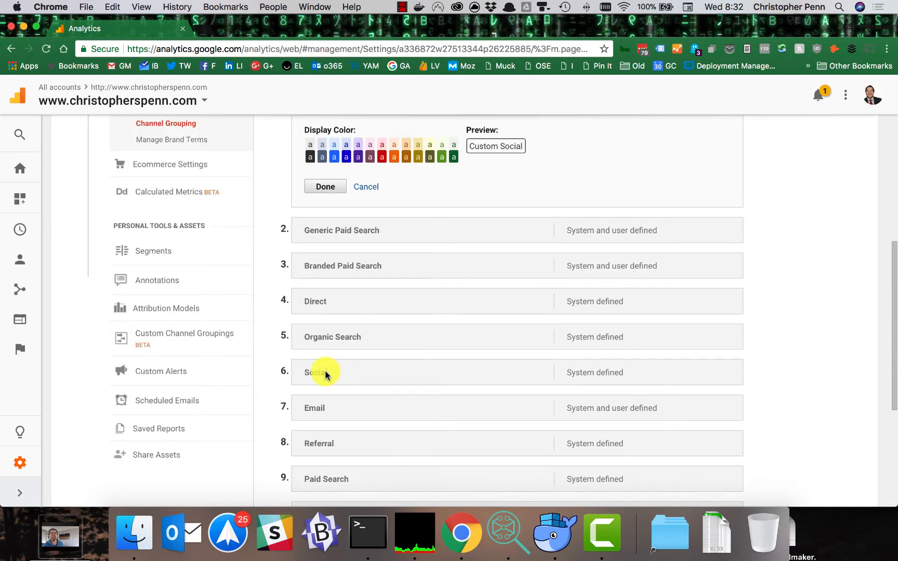
scroll(350, 369, down, 4)
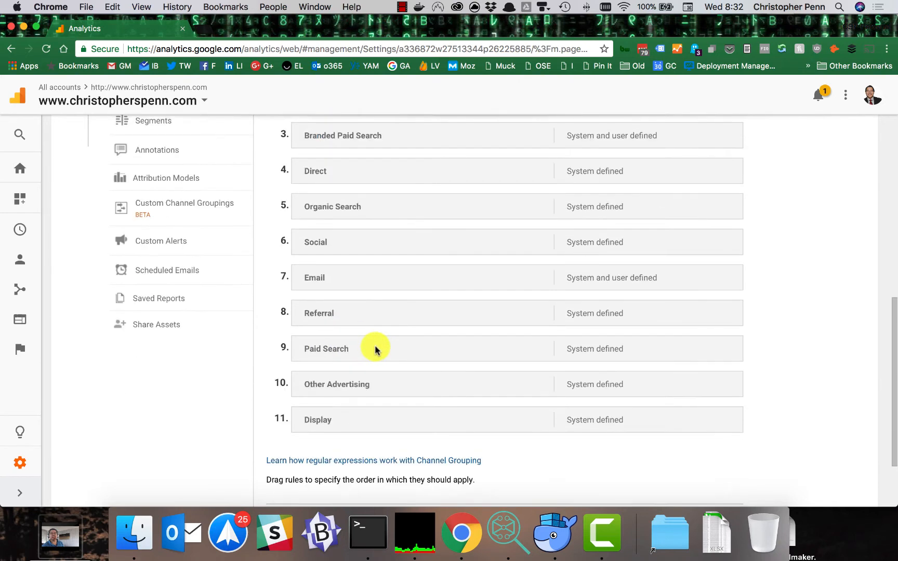
scroll(375, 346, up, 7)
scroll(360, 141, up, 1)
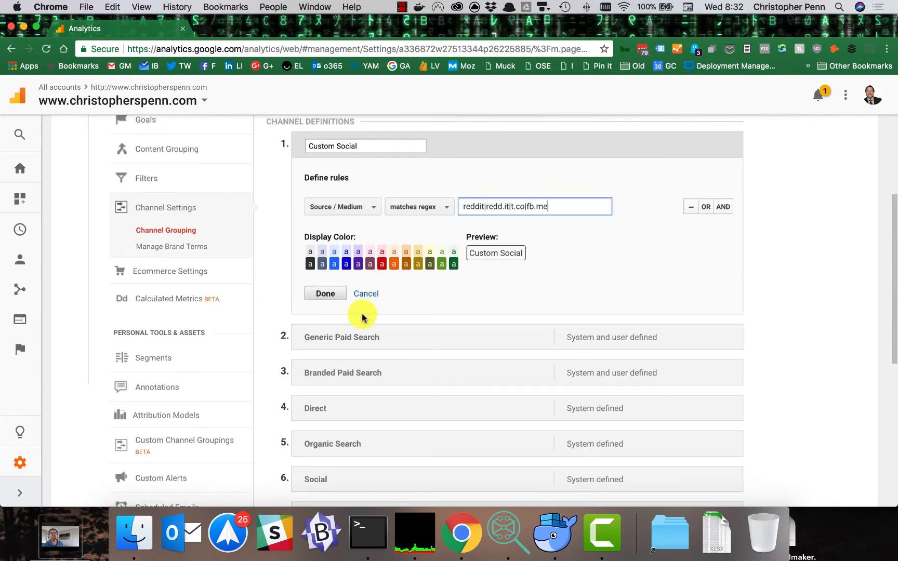
click(366, 294)
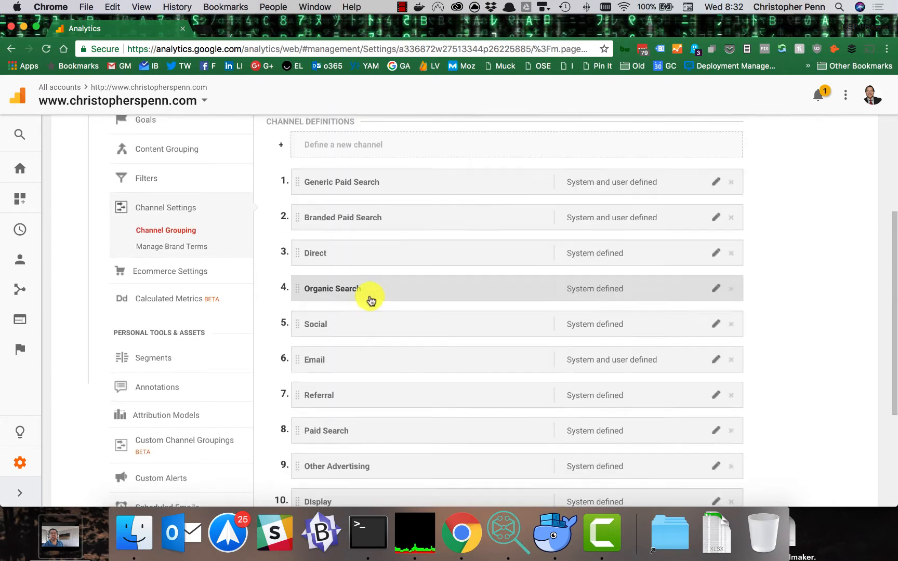
Step: Open the view's Manage Brand Terms page, discarding the unsaved channel grouping changes
click(180, 247)
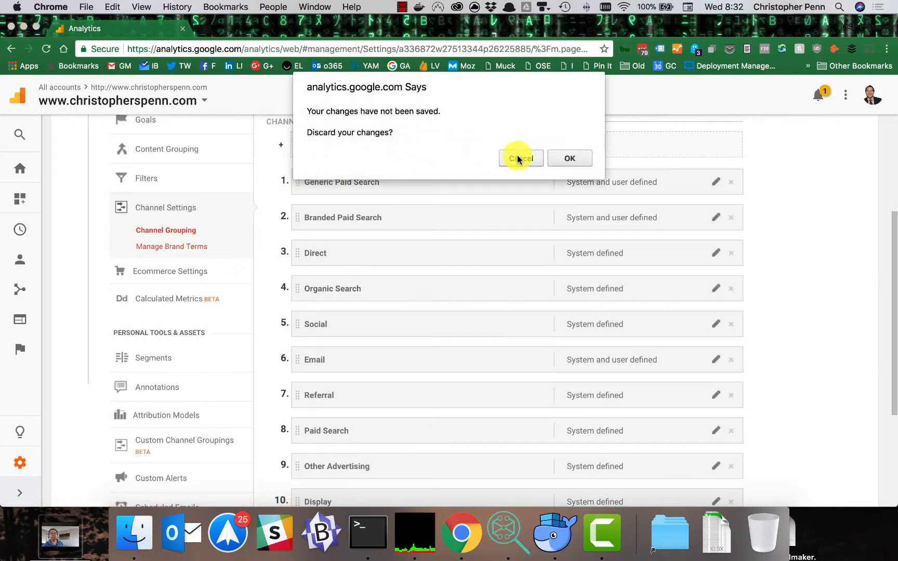
click(567, 157)
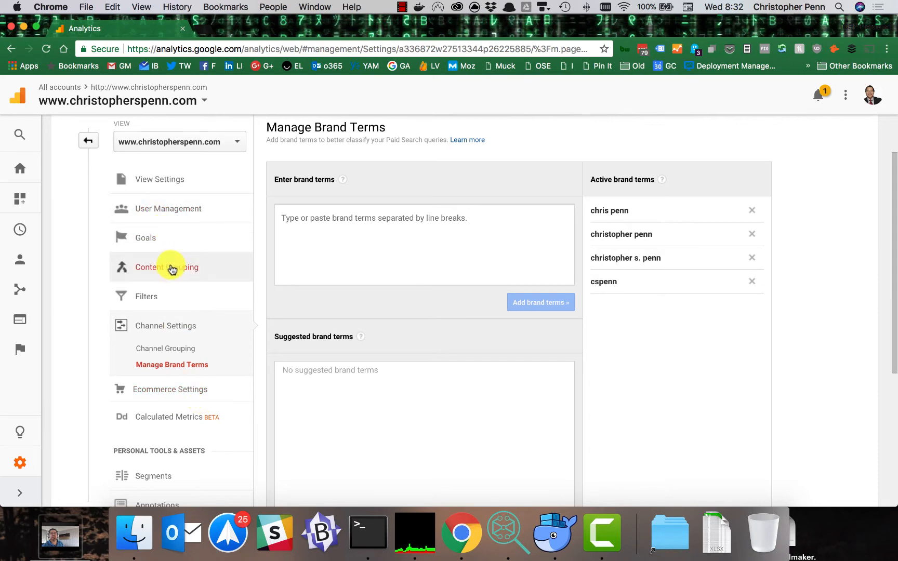
Step: Open the view's Segments and look through the list of saved segments
scroll(174, 284, down, 5)
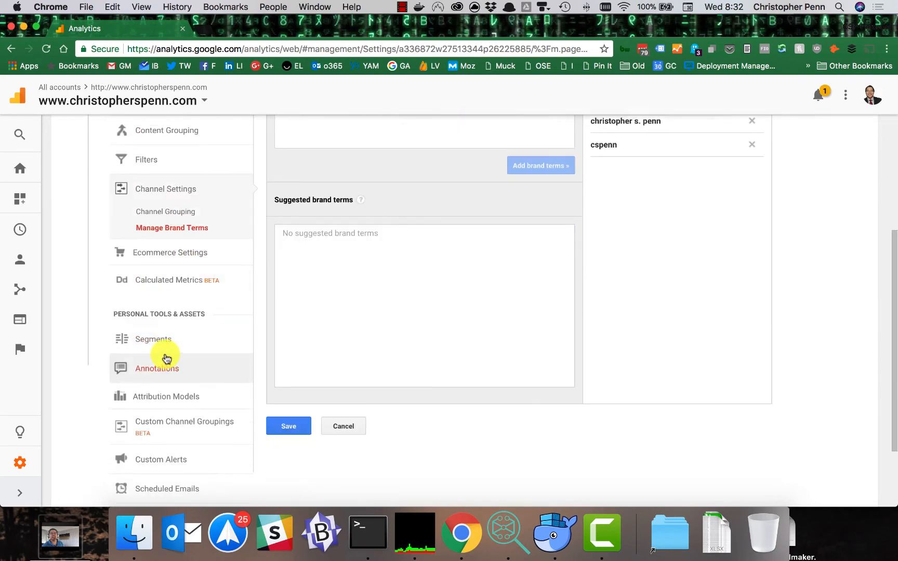
click(168, 348)
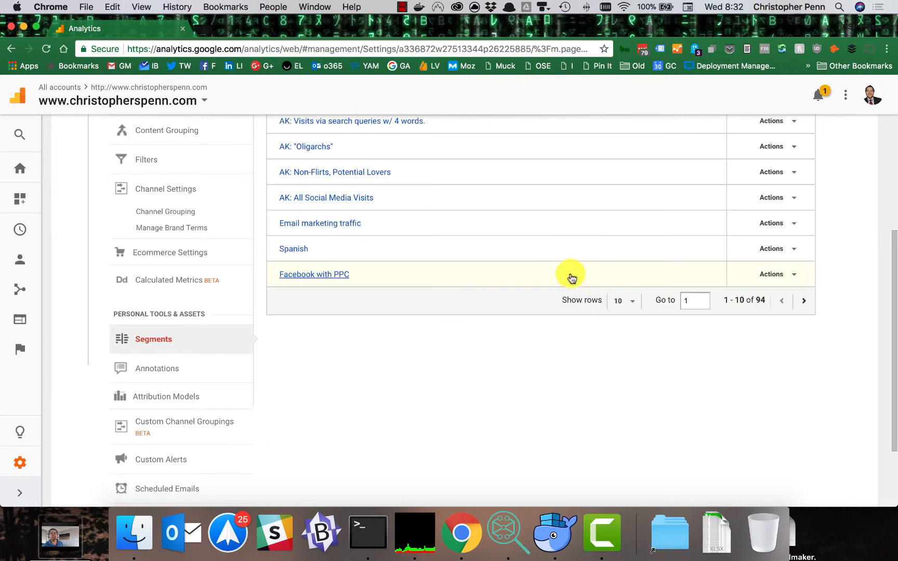
scroll(570, 277, up, 5)
scroll(491, 304, up, 3)
scroll(491, 304, down, 8)
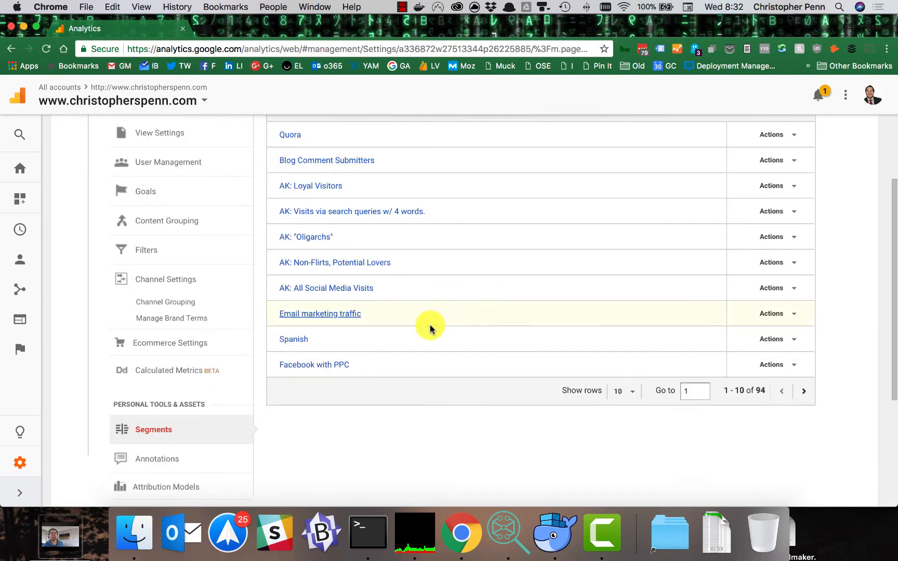
Step: Open the view's Annotations to review the recorded site events
scroll(401, 341, down, 2)
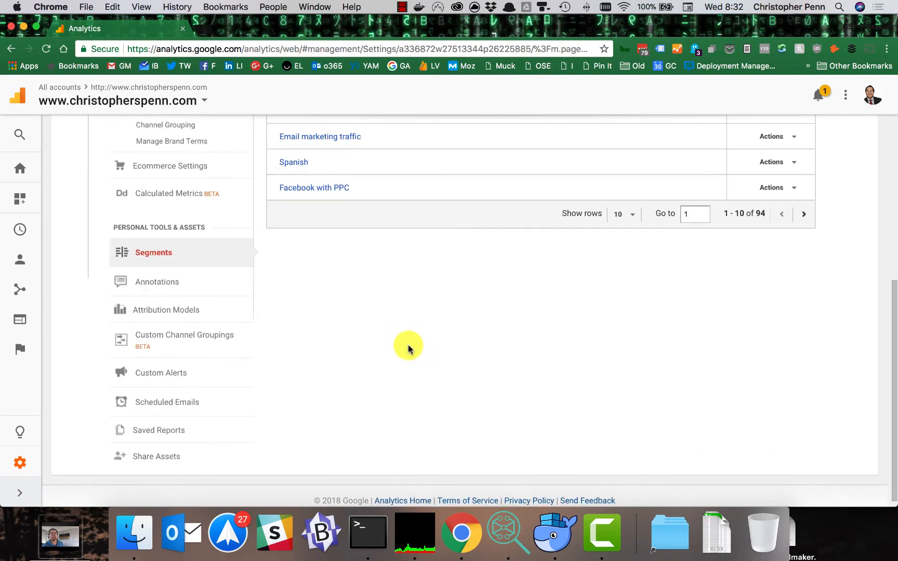
scroll(407, 346, down, 1)
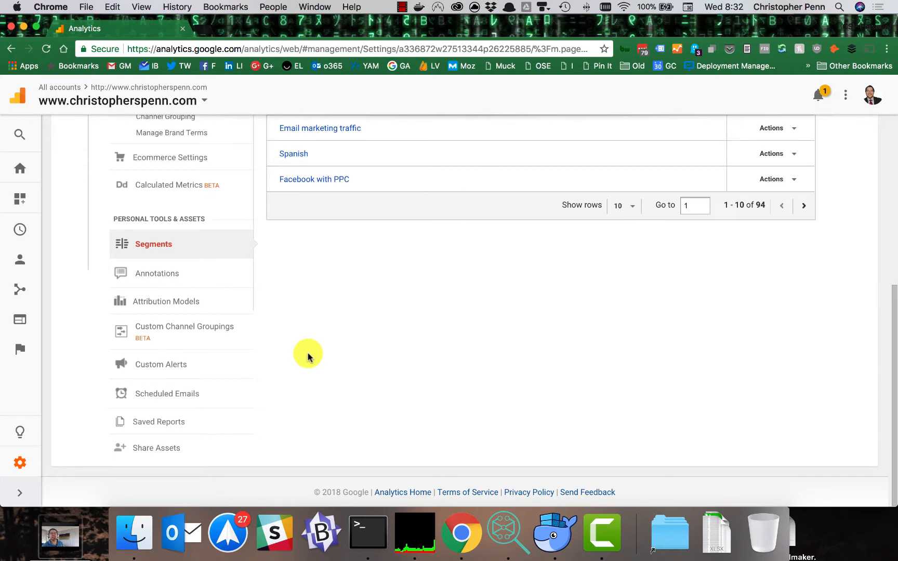
click(156, 282)
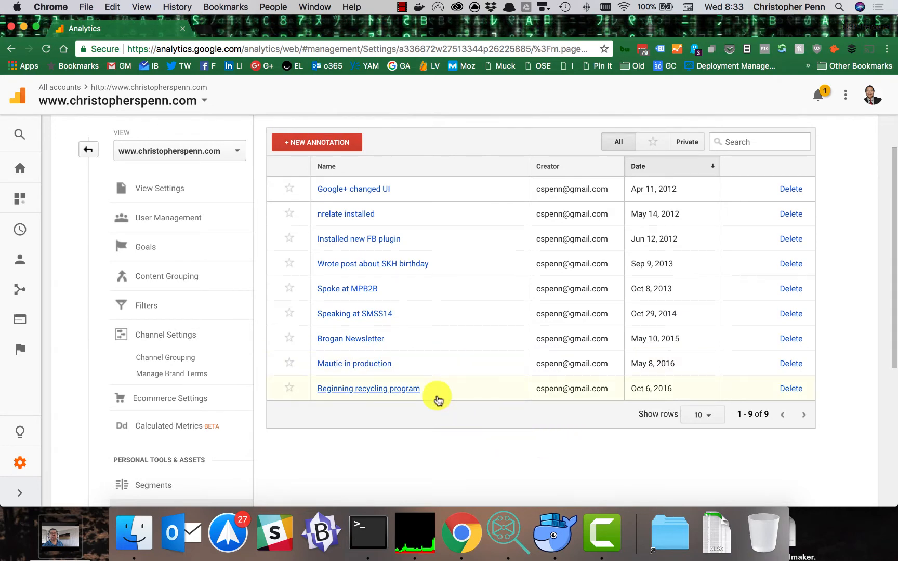
Step: Open Attribution Models, browse the gallery's importable attribution models and close the gallery without importing
scroll(474, 415, down, 5)
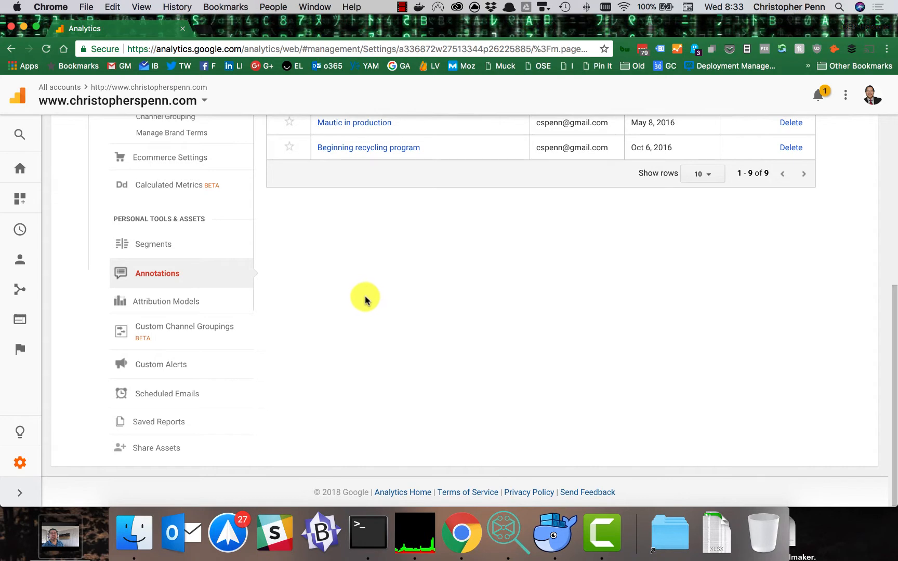
click(202, 312)
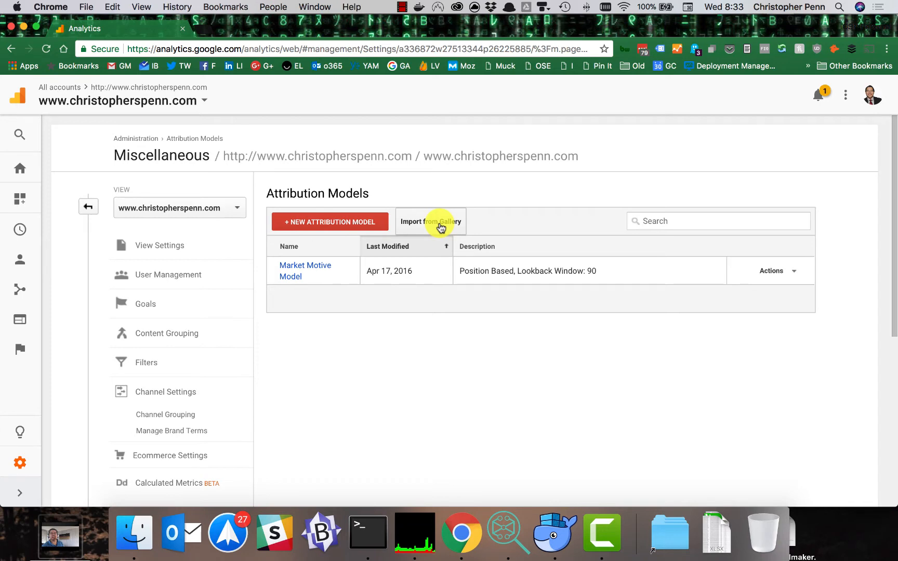
click(436, 227)
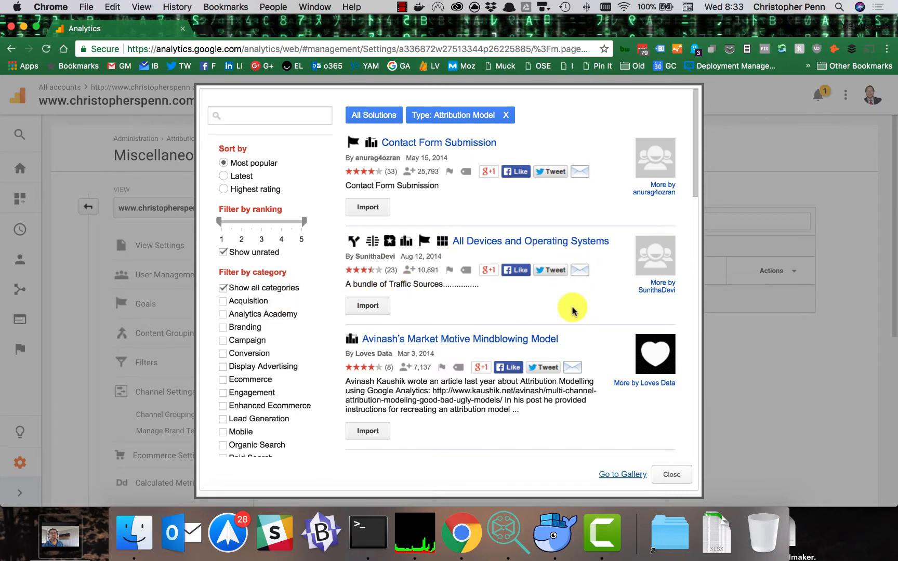
scroll(620, 326, down, 4)
scroll(618, 327, down, 1)
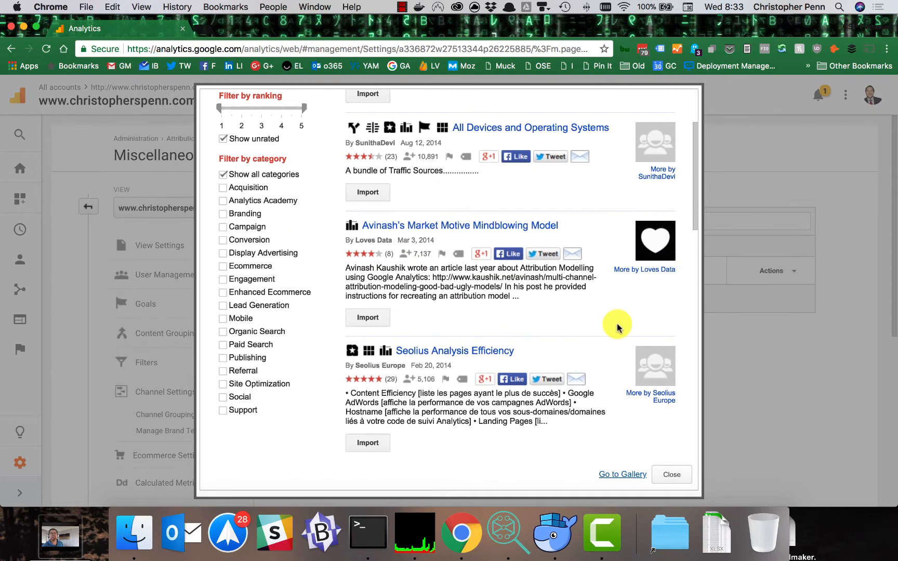
scroll(617, 328, down, 5)
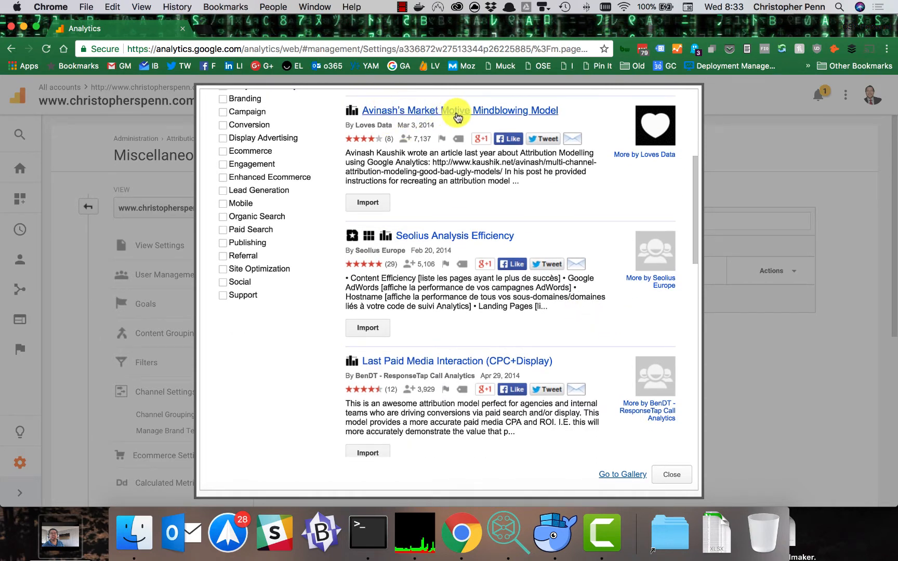
scroll(551, 216, down, 12)
scroll(554, 222, down, 4)
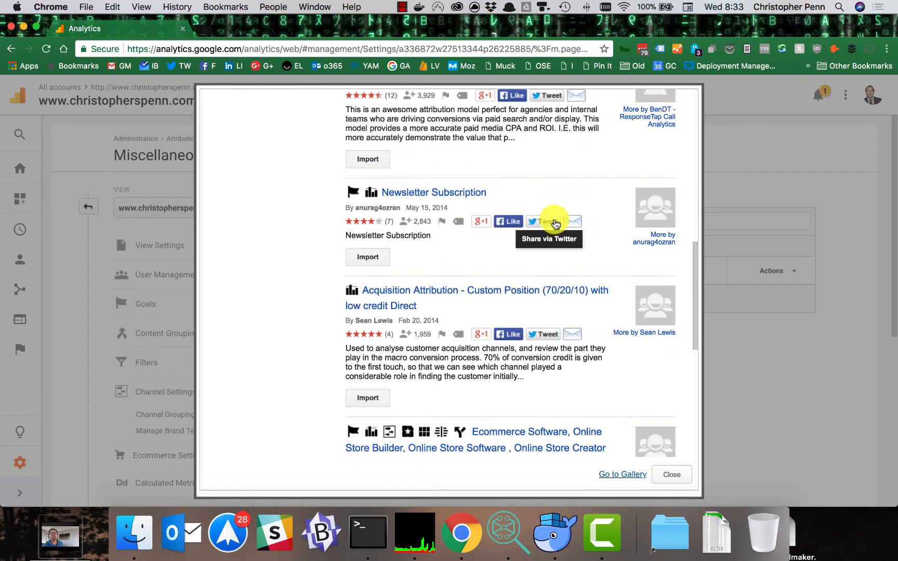
scroll(576, 322, down, 5)
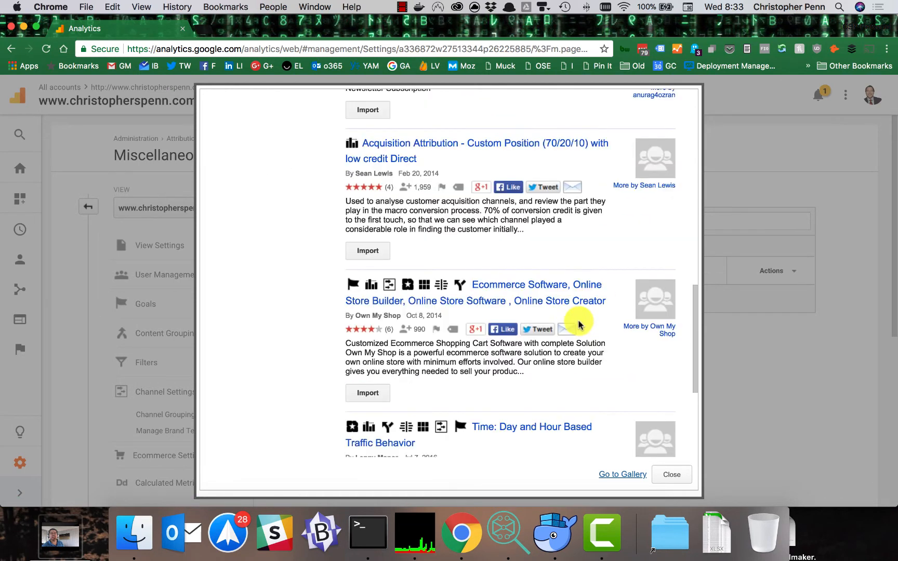
scroll(499, 312, down, 4)
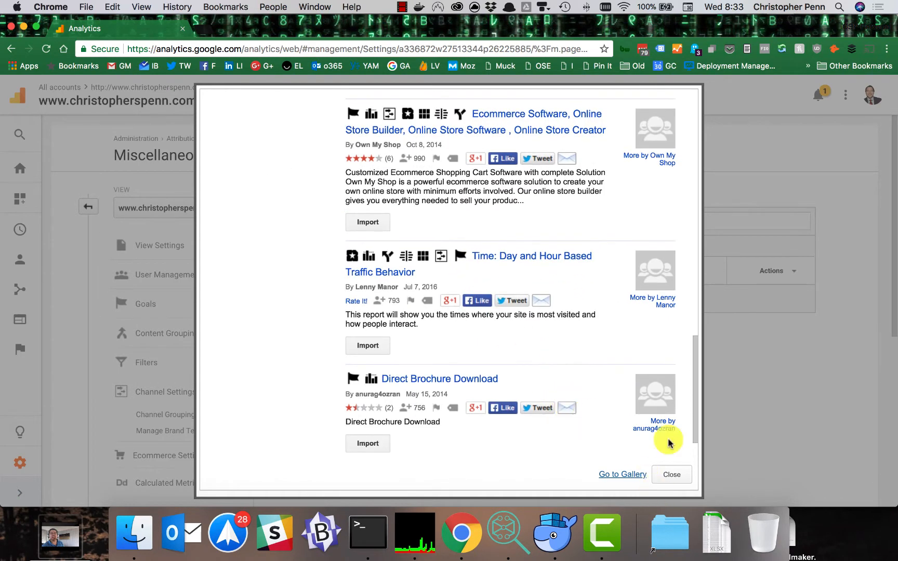
click(671, 474)
Step: Return to the full administration overview and open the Property Settings of the website property
scroll(369, 384, down, 10)
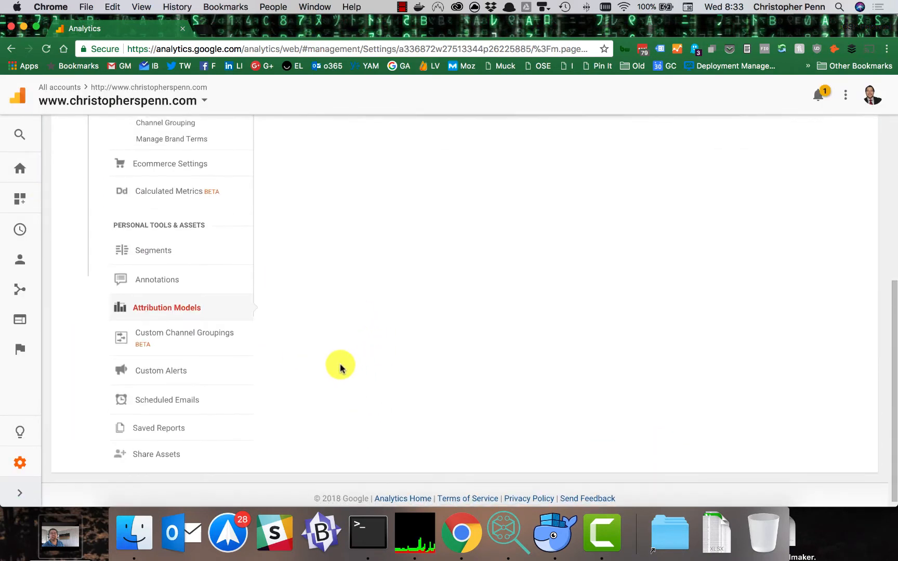
scroll(310, 374, up, 10)
click(88, 207)
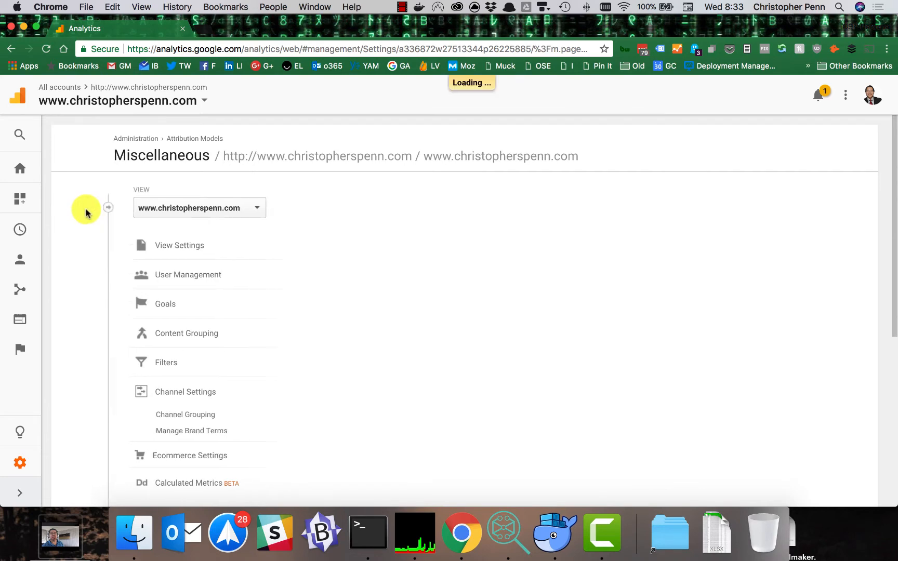
scroll(826, 301, down, 1)
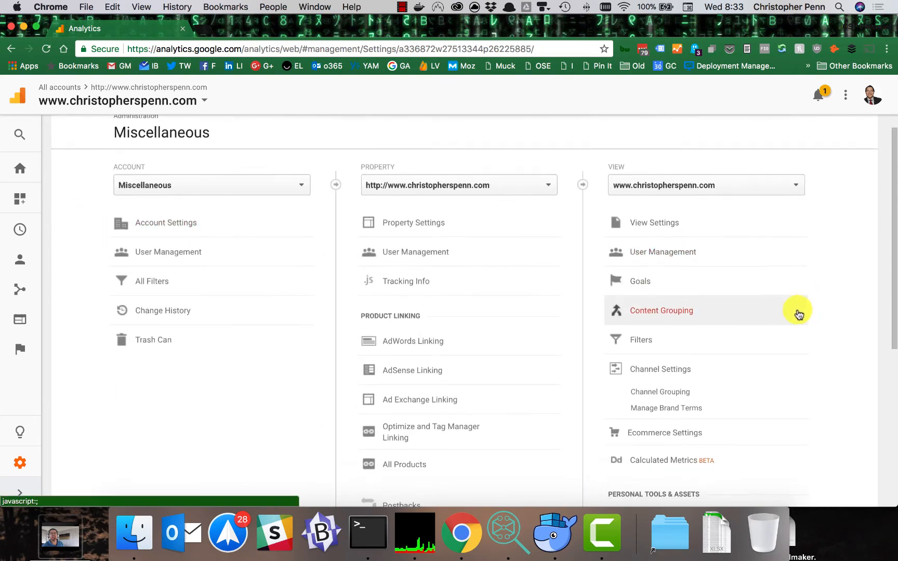
click(395, 228)
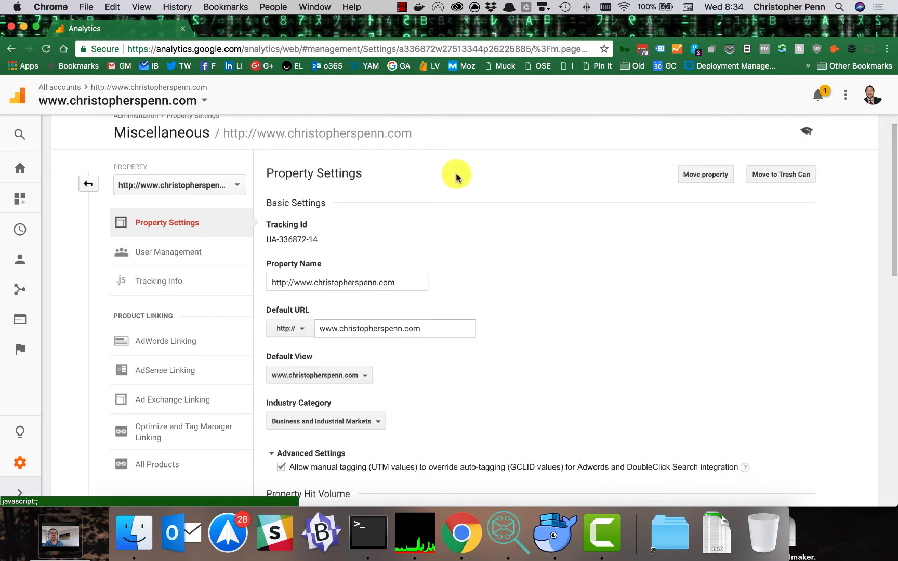
Step: Open the property's Tracking Code page under Tracking Info and examine the Global Site Tag snippet
click(162, 281)
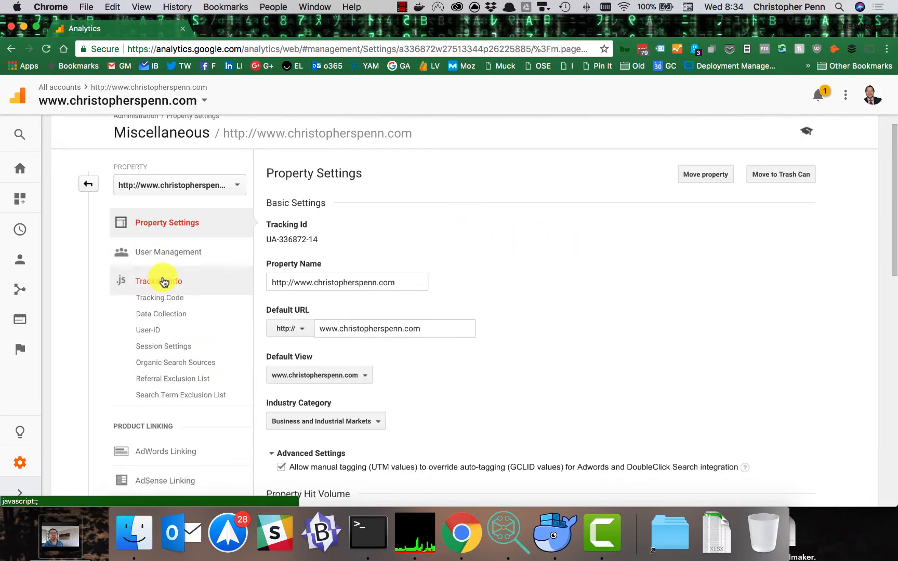
click(166, 302)
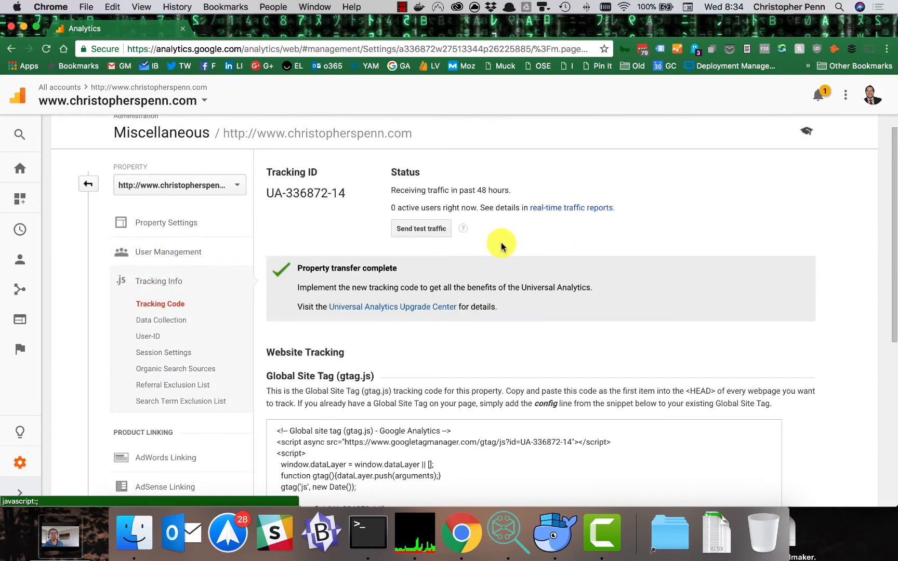
scroll(352, 335, down, 2)
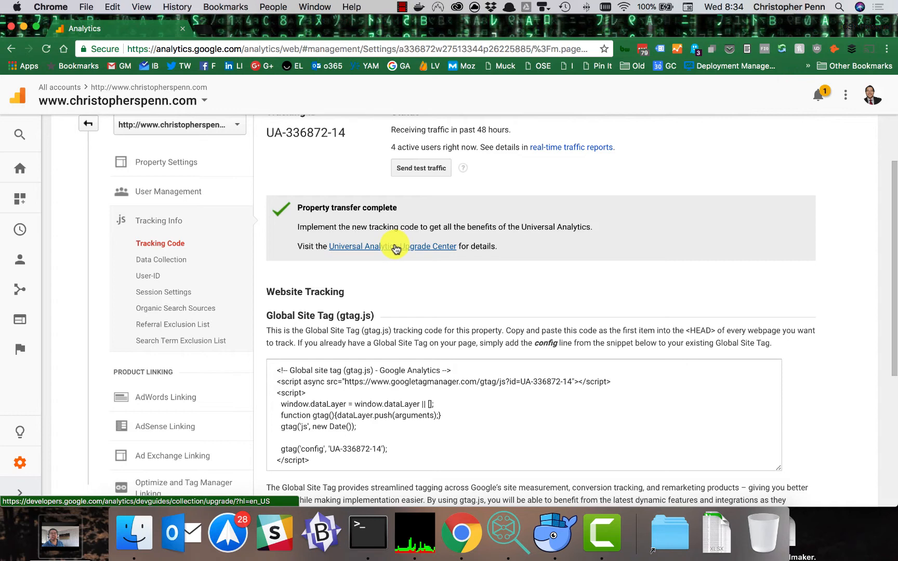
Step: Open Data Collection and review the Remarketing and Advertising Reporting Features settings
click(163, 260)
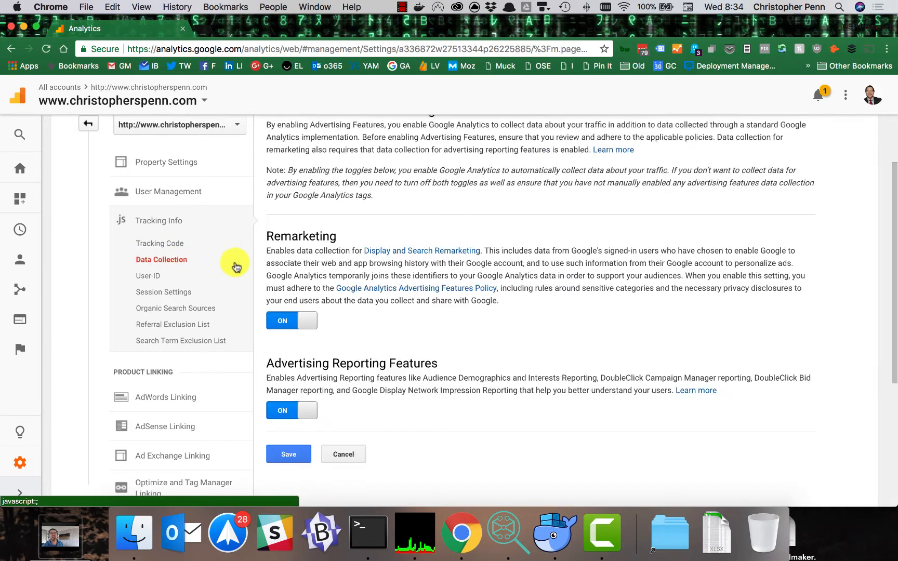
scroll(305, 236, up, 2)
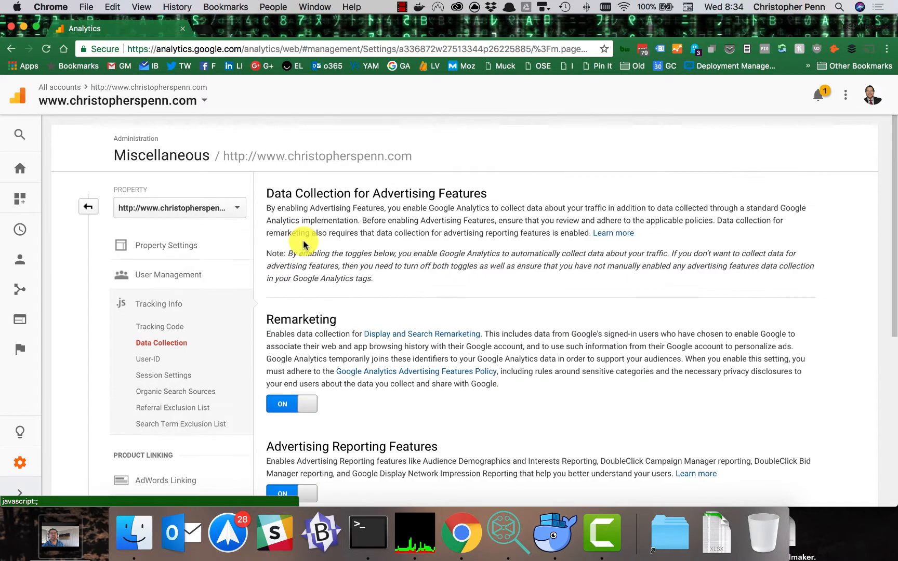
scroll(309, 275, down, 2)
scroll(299, 281, down, 1)
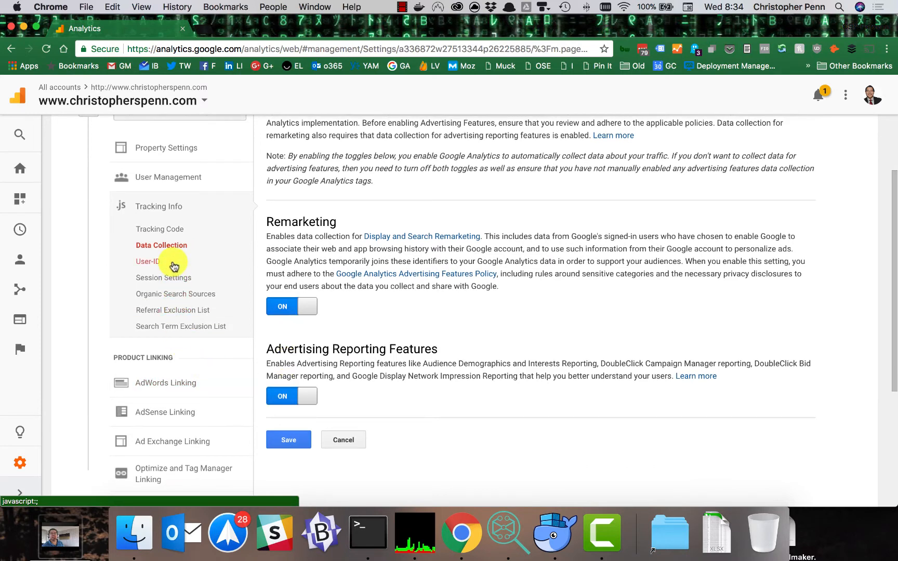
Step: Open the Referral Exclusion List and check which domains are excluded from referral traffic
click(195, 310)
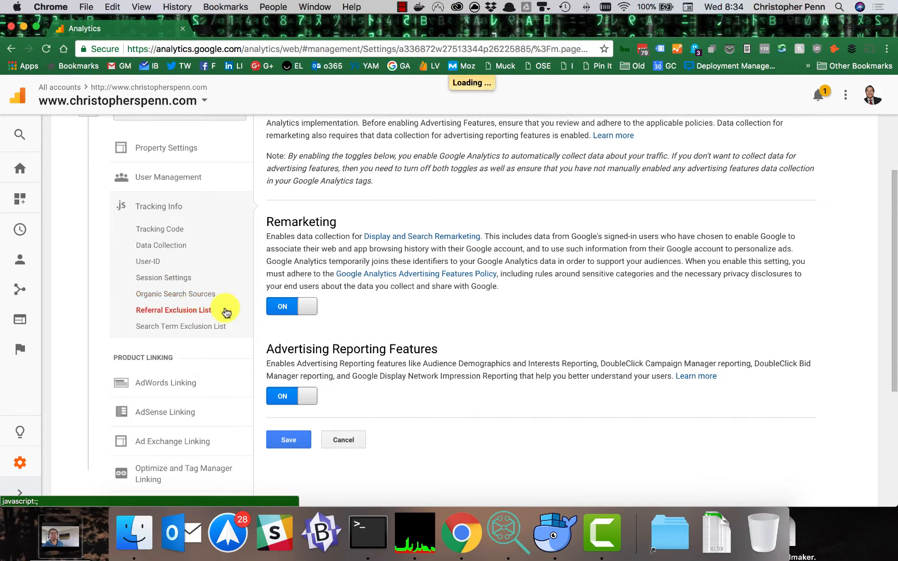
scroll(353, 260, up, 1)
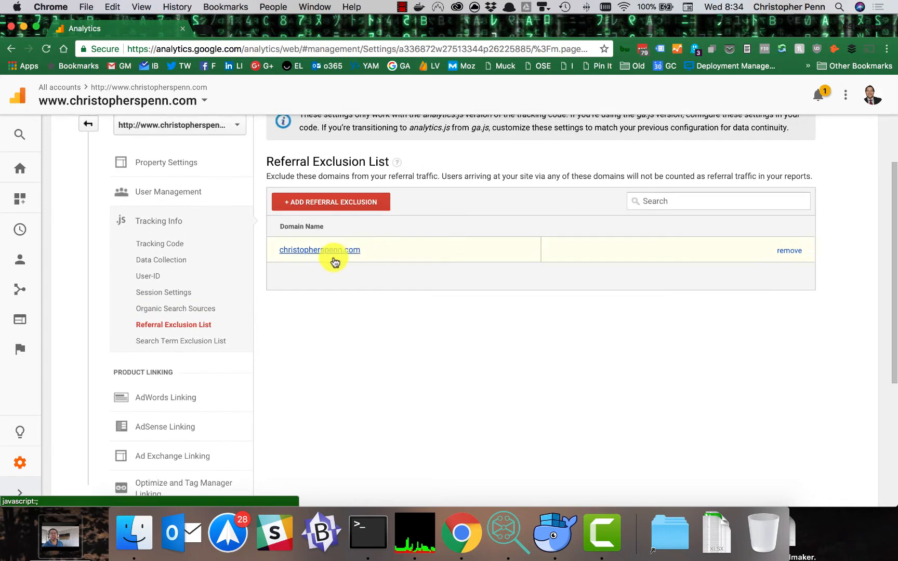
scroll(328, 261, up, 1)
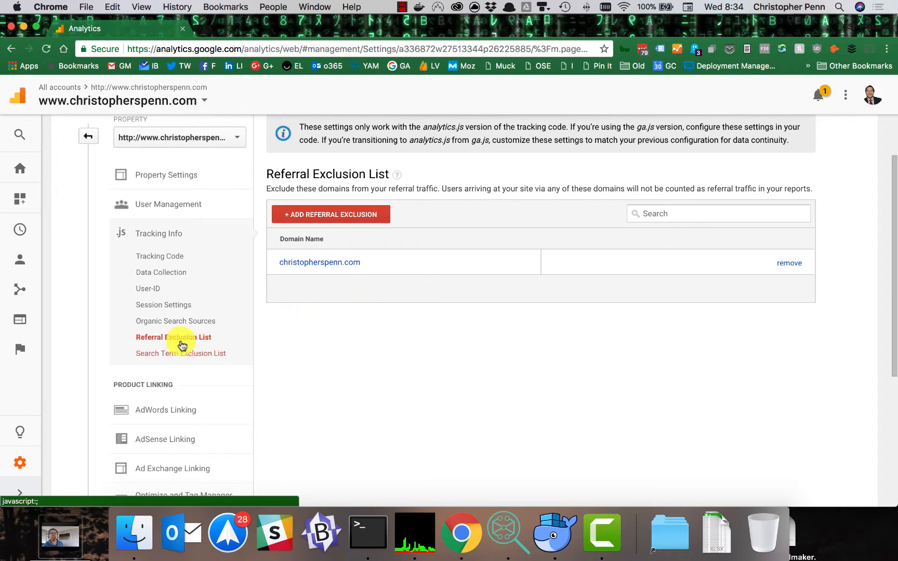
Step: Open Organic Search Sources and review the page for additional search engines
click(193, 323)
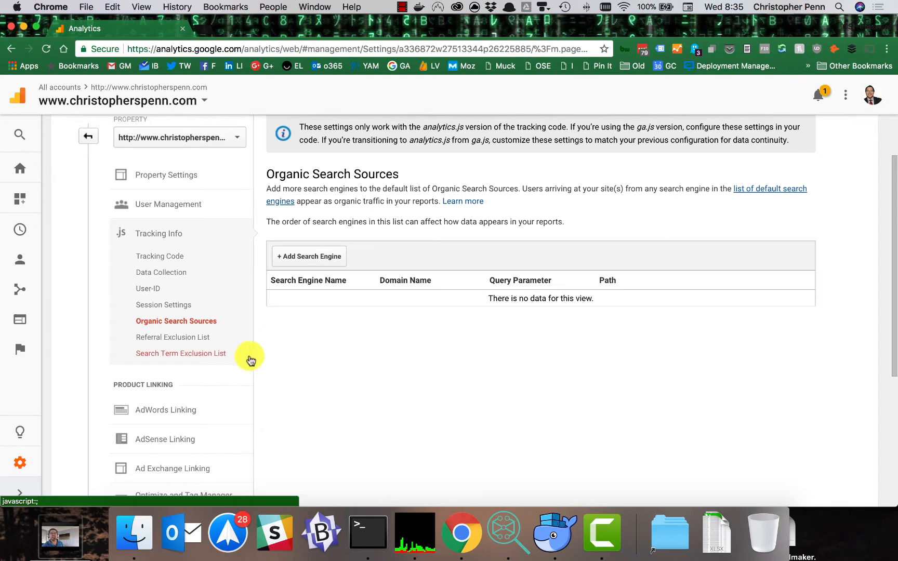
scroll(289, 355, down, 1)
scroll(295, 352, down, 1)
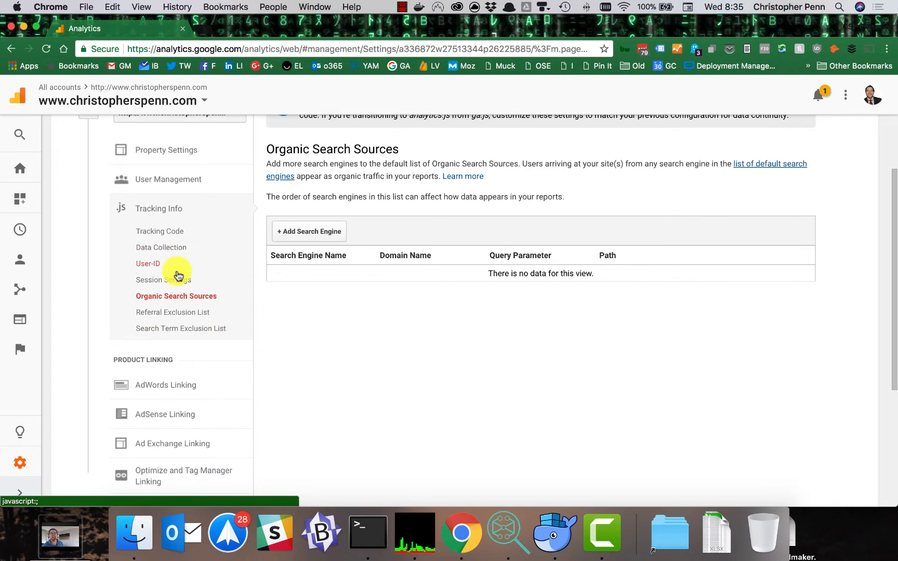
Step: Open the property's Session Settings under Tracking Info and review the session and campaign timeout handling
click(175, 268)
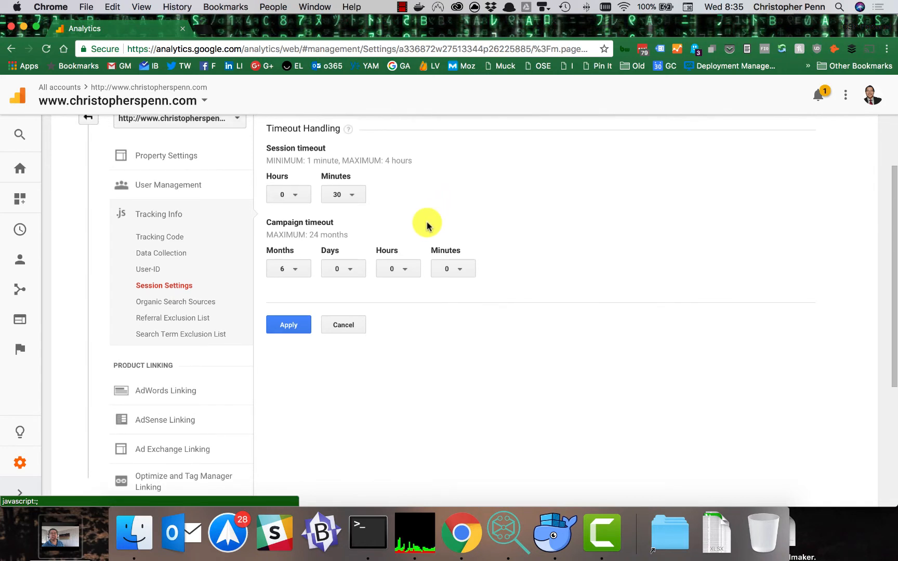
scroll(378, 209, up, 1)
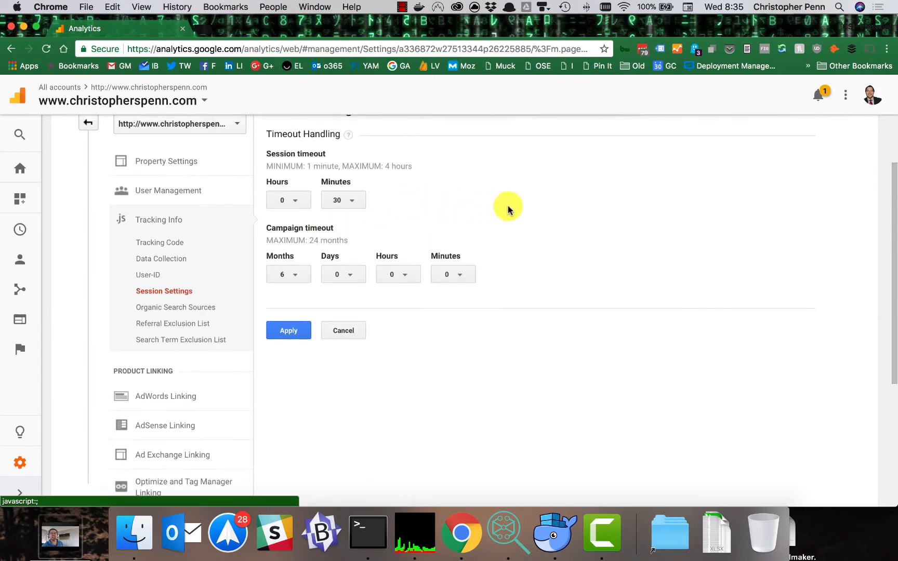
scroll(499, 208, up, 2)
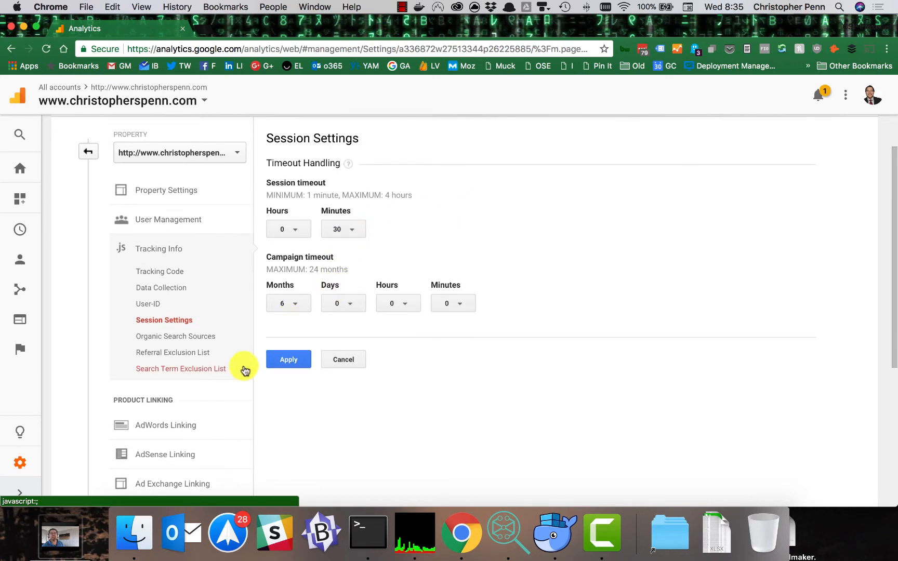
scroll(223, 423, down, 1)
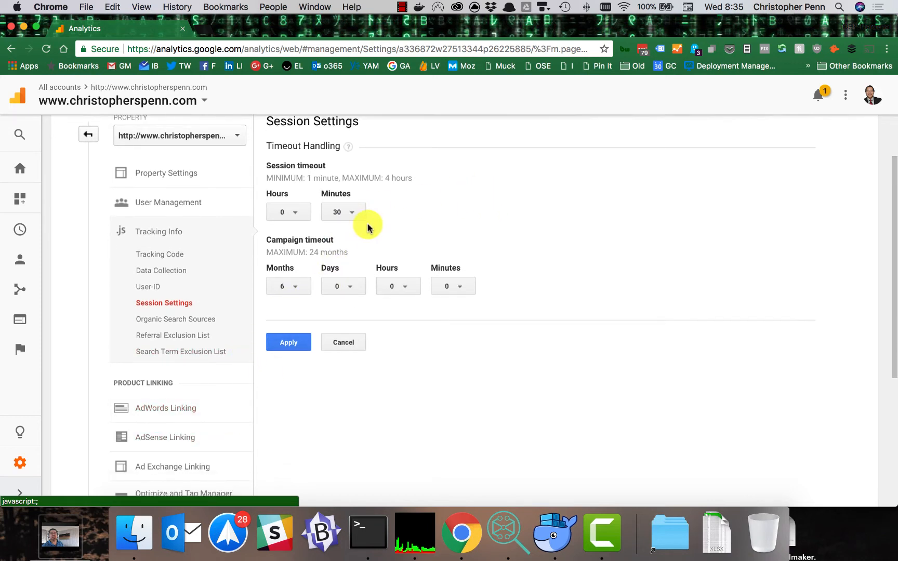
Step: Inspect the available month options for the campaign timeout up to the maximum and close the list without changing it
click(294, 287)
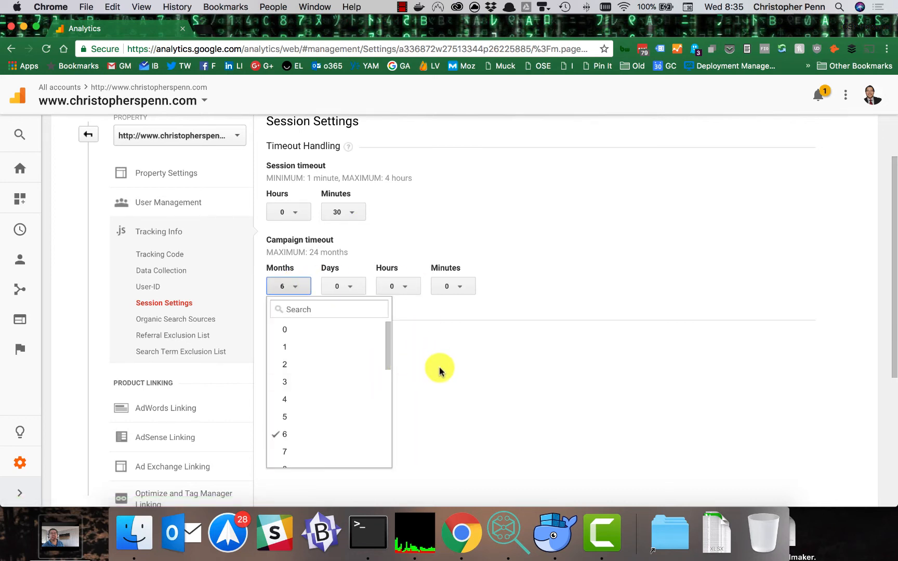
scroll(335, 385, down, 10)
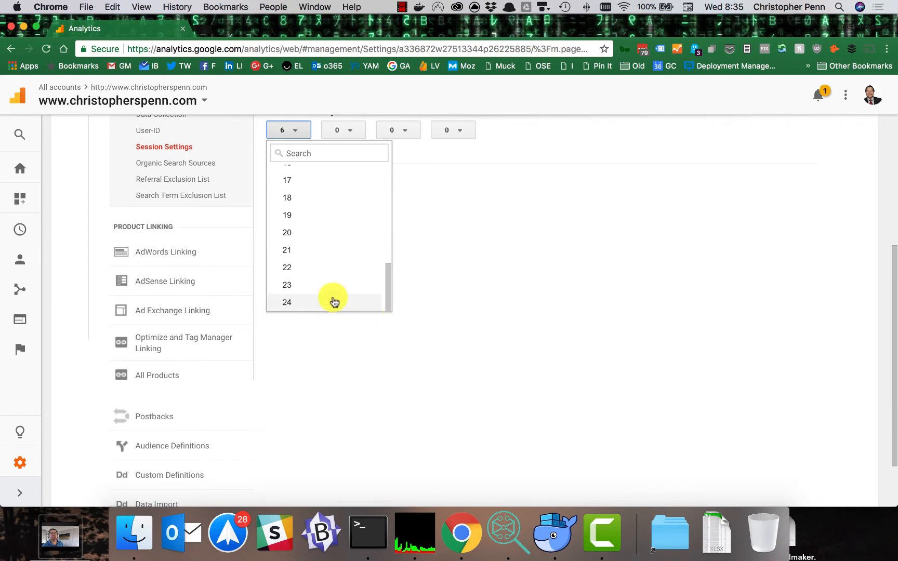
click(457, 304)
scroll(456, 306, up, 5)
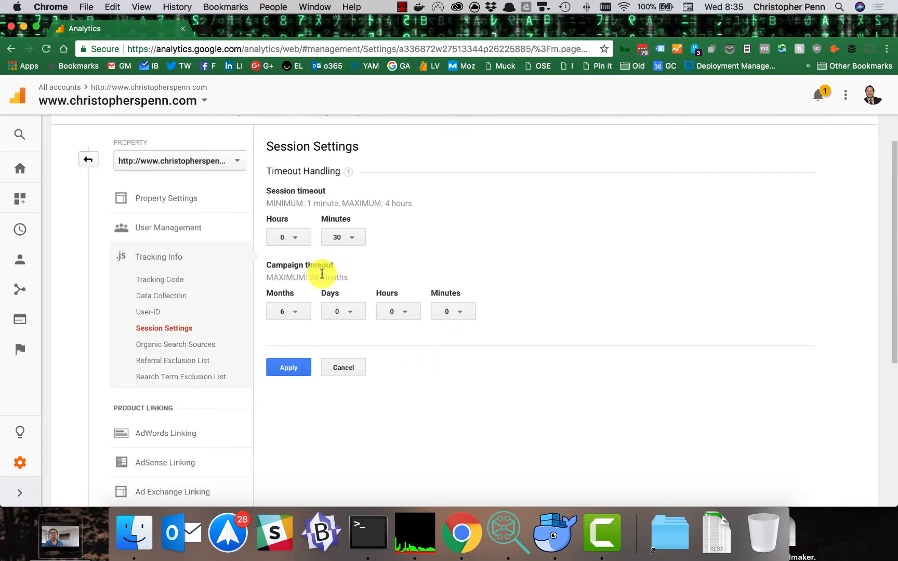
scroll(218, 348, down, 1)
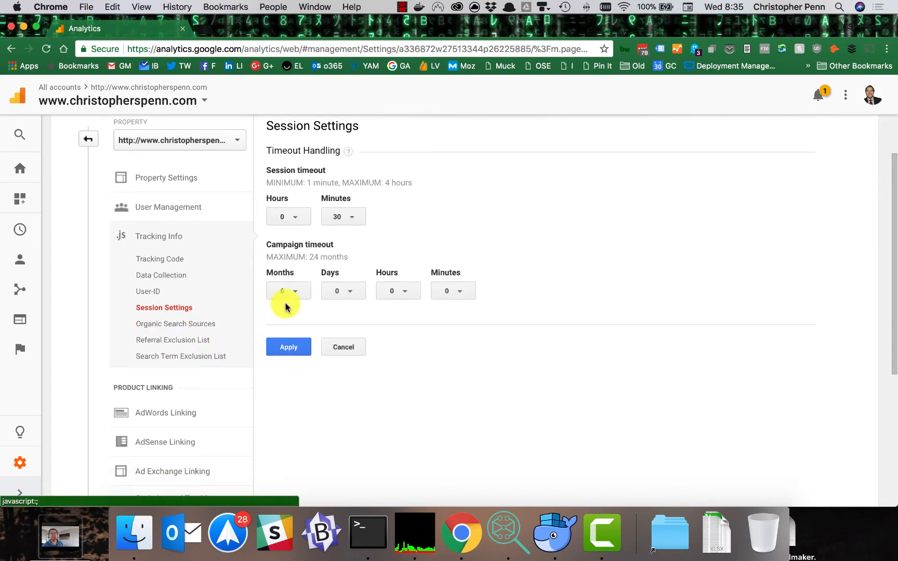
Step: Open Optimize and Tag Manager Linking under Product Linking and check the linked container
scroll(198, 366, down, 3)
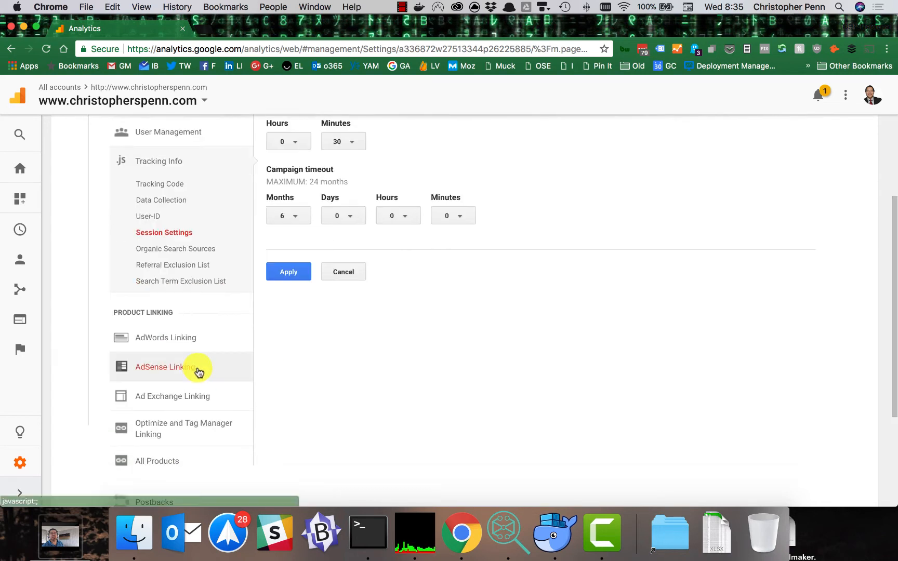
scroll(492, 373, down, 2)
scroll(291, 395, down, 2)
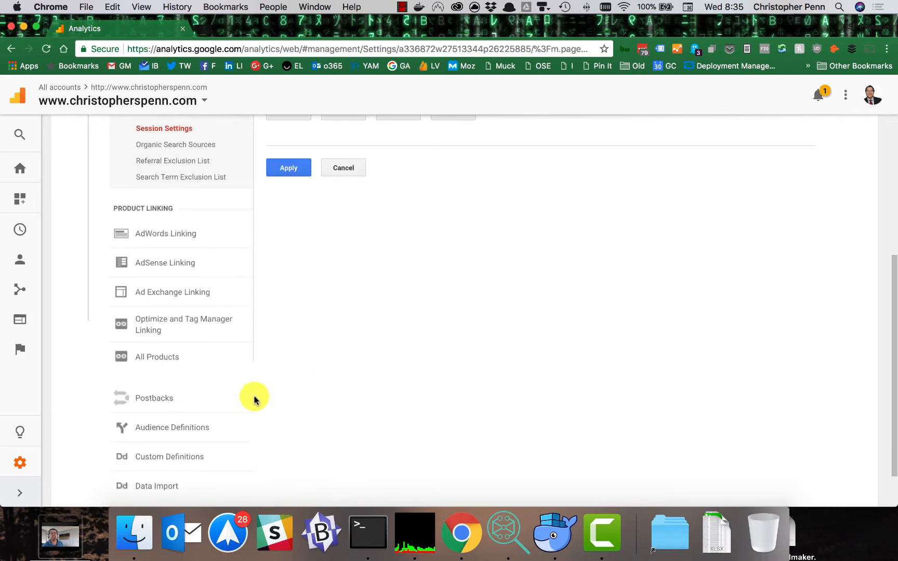
click(193, 325)
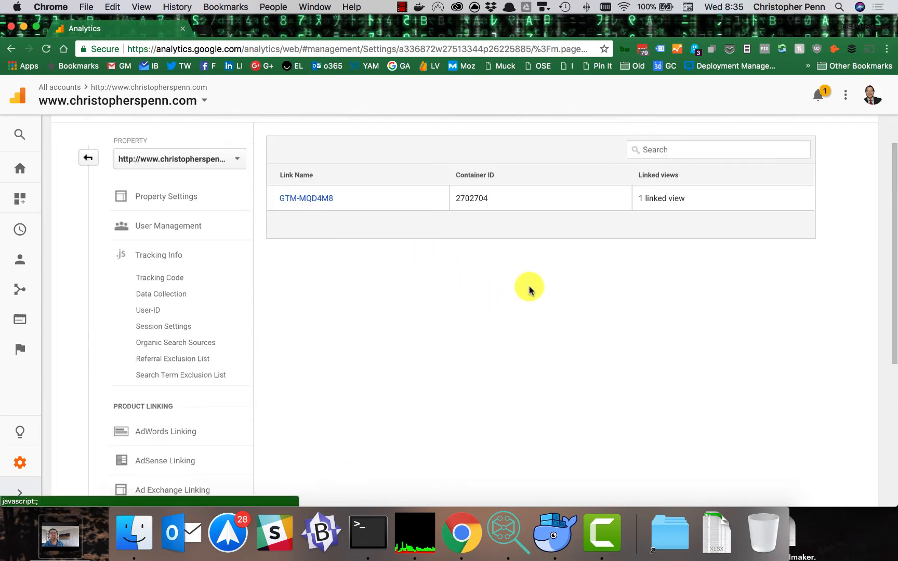
Step: Open Audiences under Audience Definitions and review the property's list of open audiences
scroll(496, 317, down, 3)
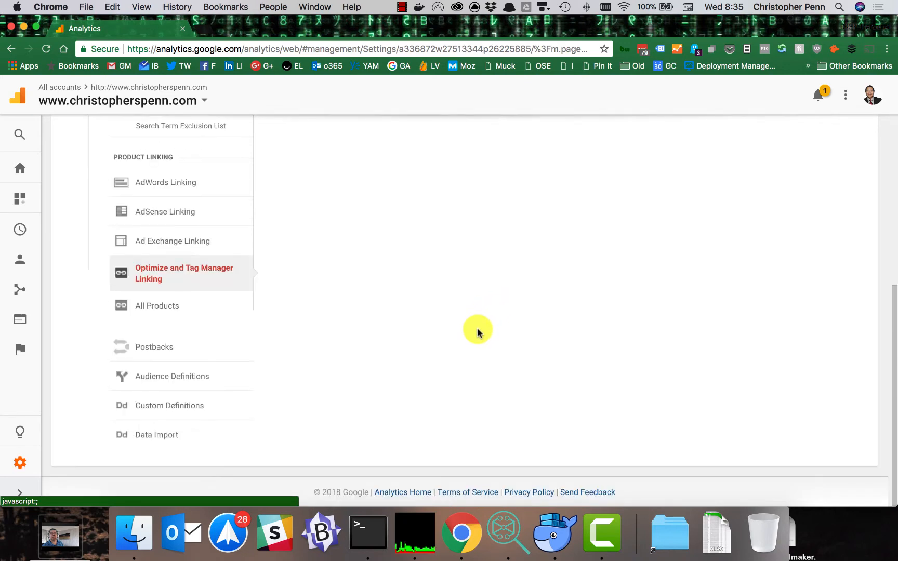
click(178, 380)
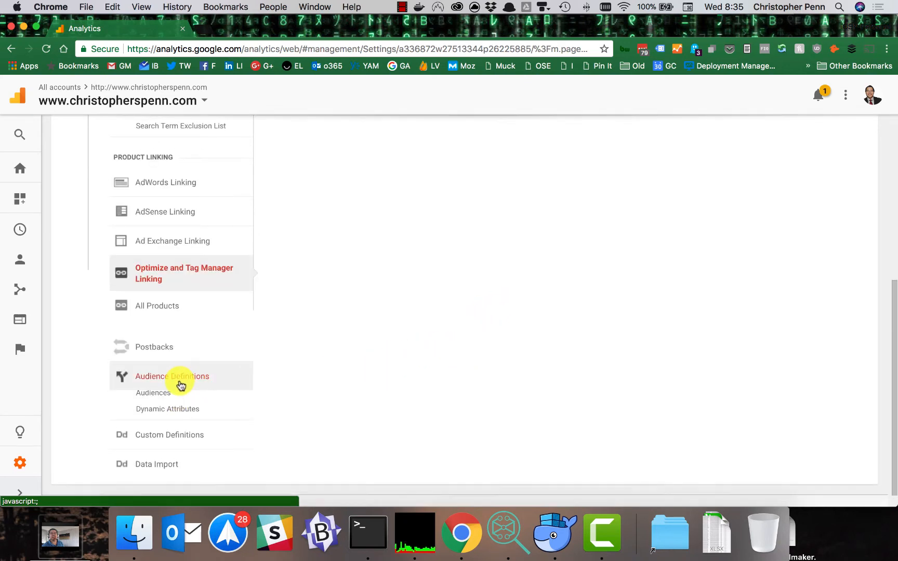
click(164, 399)
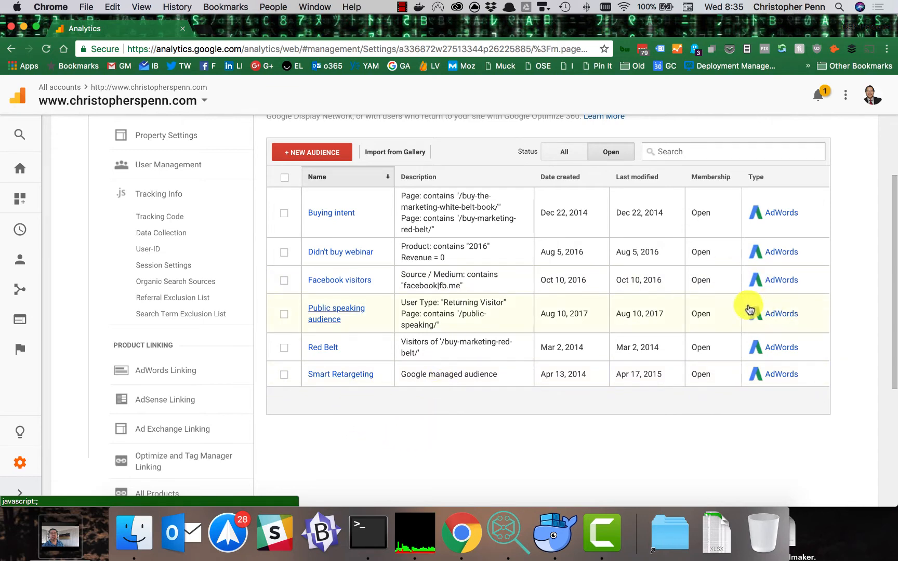
scroll(446, 304, up, 1)
scroll(446, 304, up, 3)
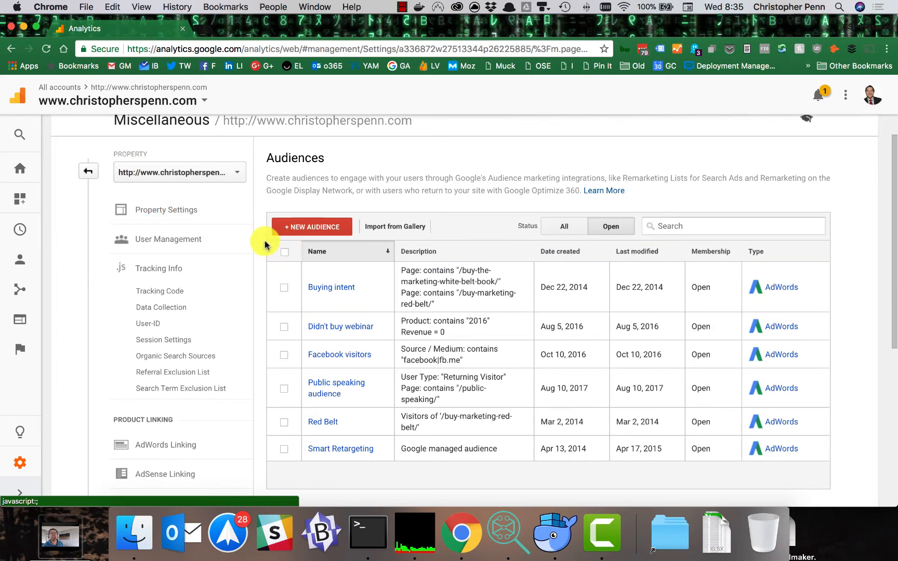
scroll(271, 239, up, 2)
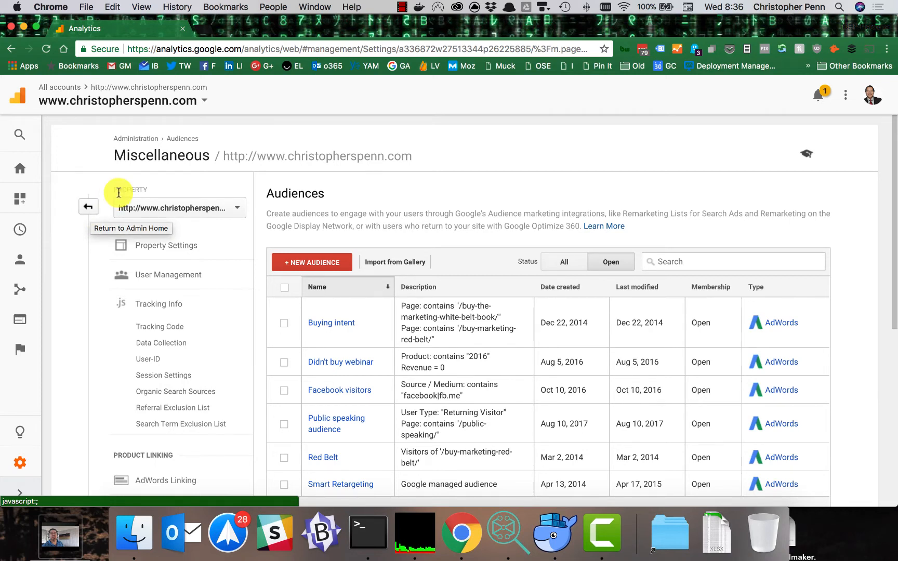
Step: Open the Audience Overview report and show only the custom segments in its segment list
click(20, 270)
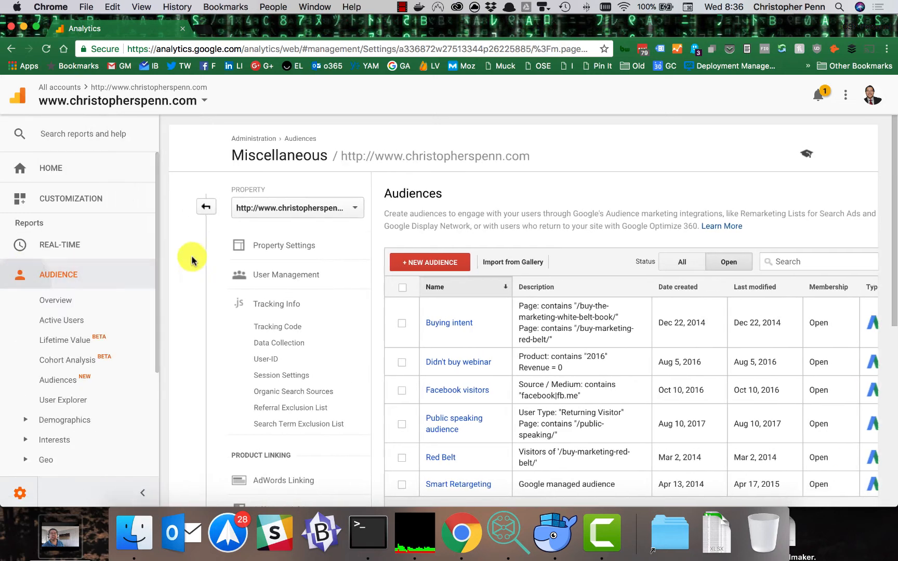
click(67, 307)
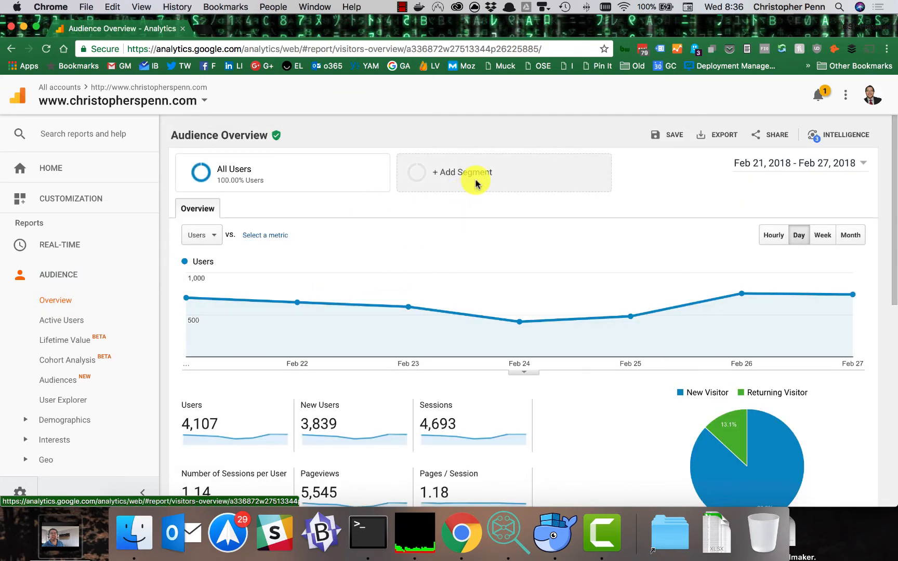
click(475, 177)
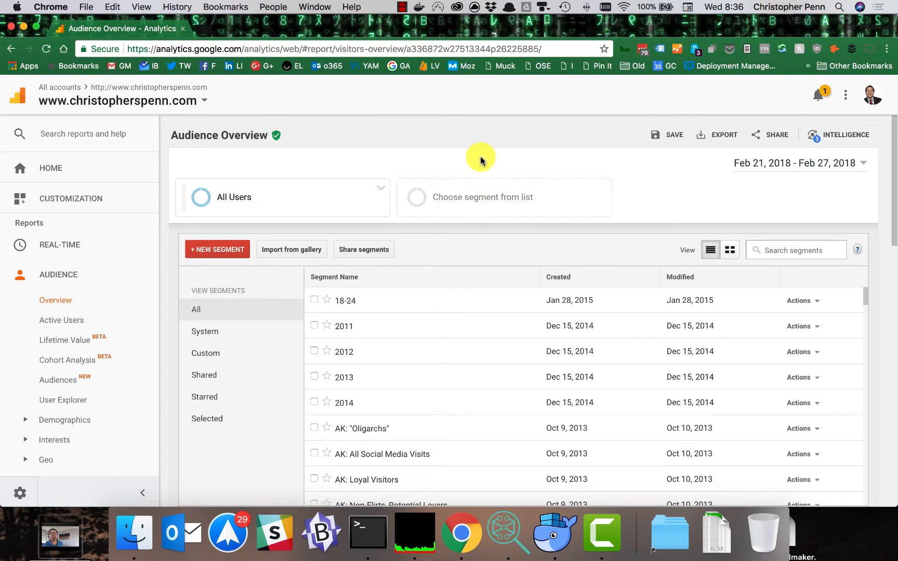
click(201, 351)
Step: Find the custom Facebook segment created Apr 26, 2013 and open it for editing
scroll(410, 337, down, 5)
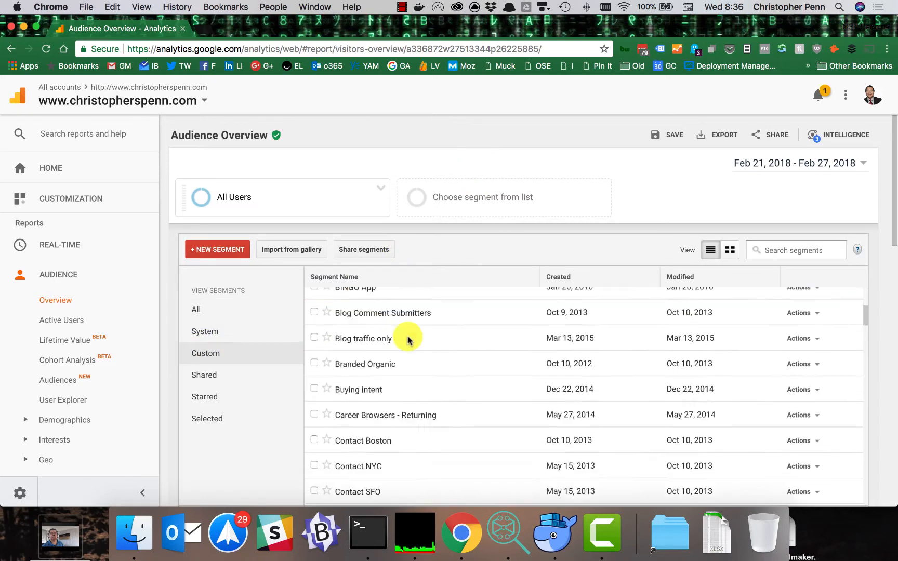
scroll(390, 349, down, 5)
scroll(367, 364, up, 2)
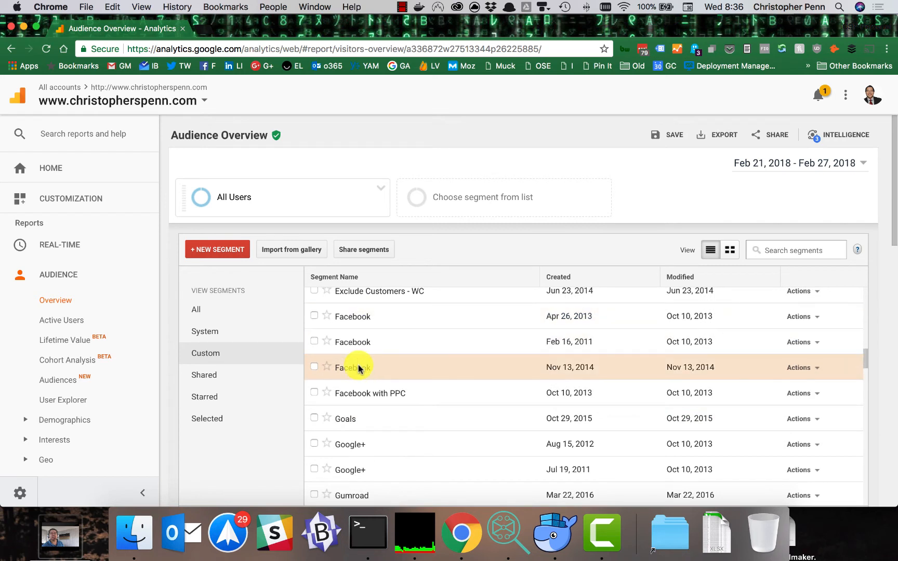
click(337, 318)
click(809, 318)
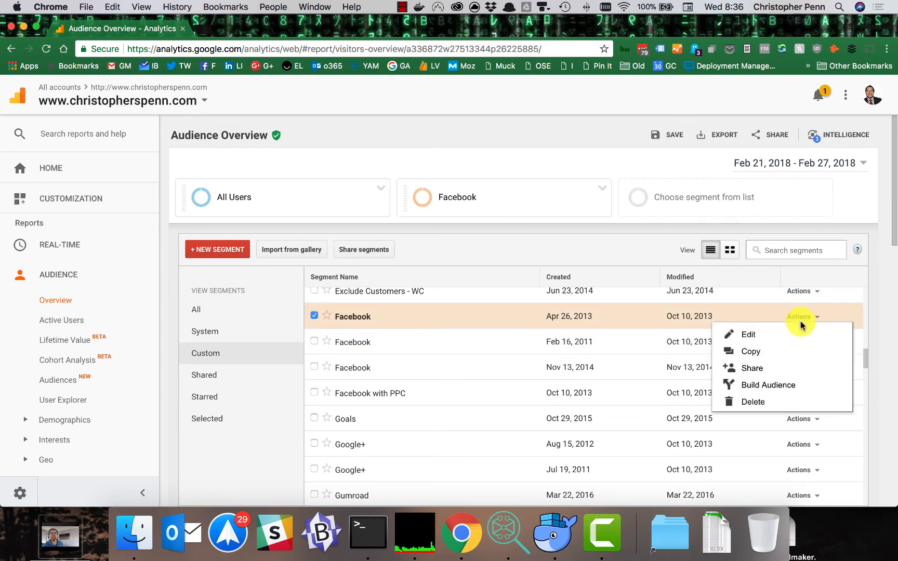
click(747, 335)
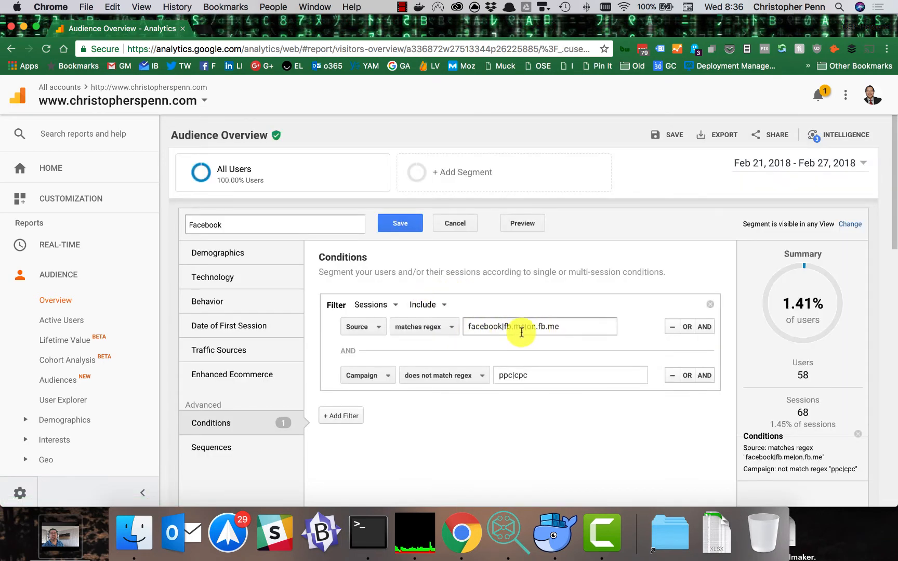
Step: Add a third AND condition to the segment's filter, using the Campaign dimension with the "does not match regex" operator
click(536, 375)
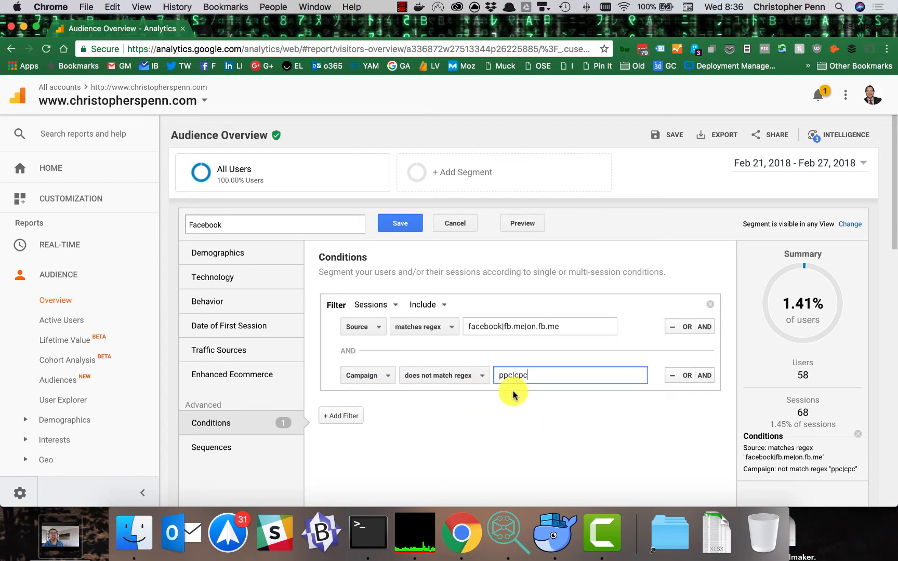
click(705, 378)
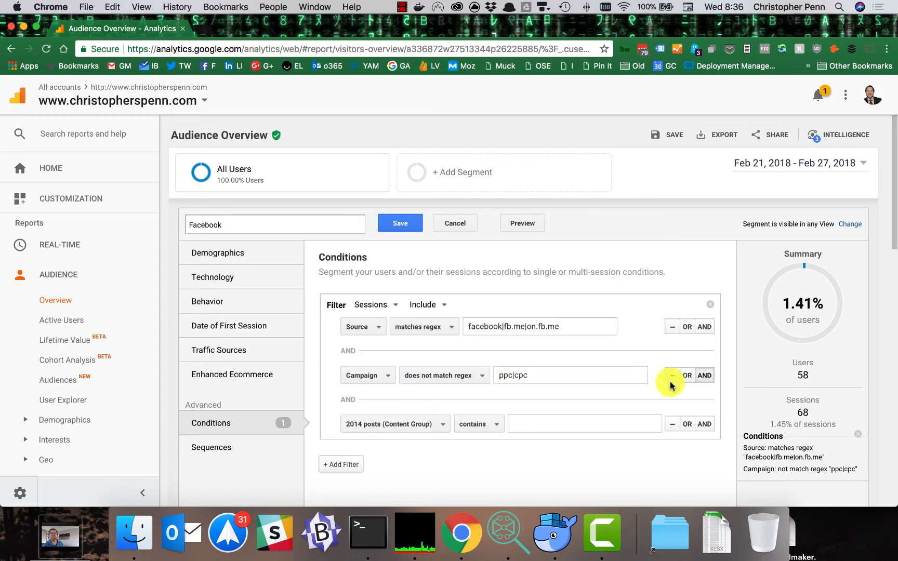
click(405, 425)
text(campa)
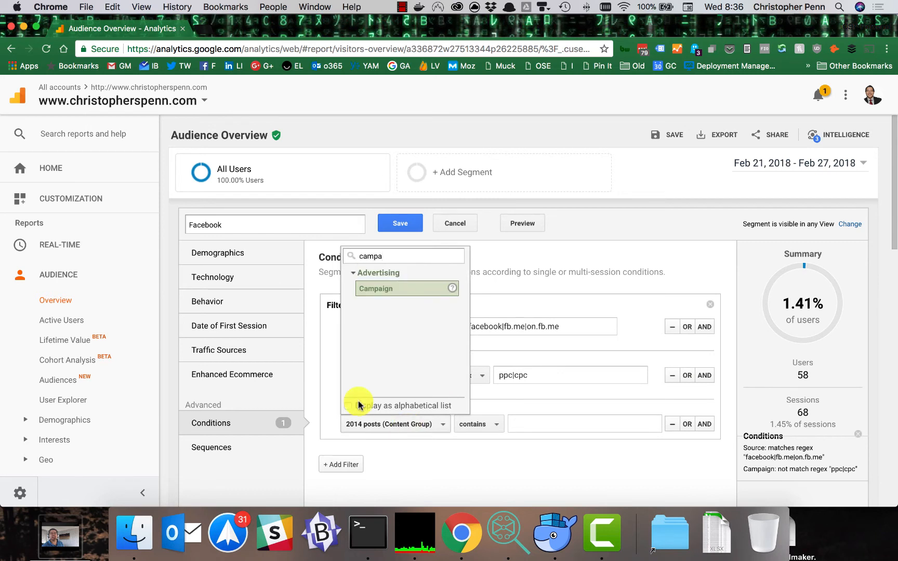
click(413, 290)
click(439, 425)
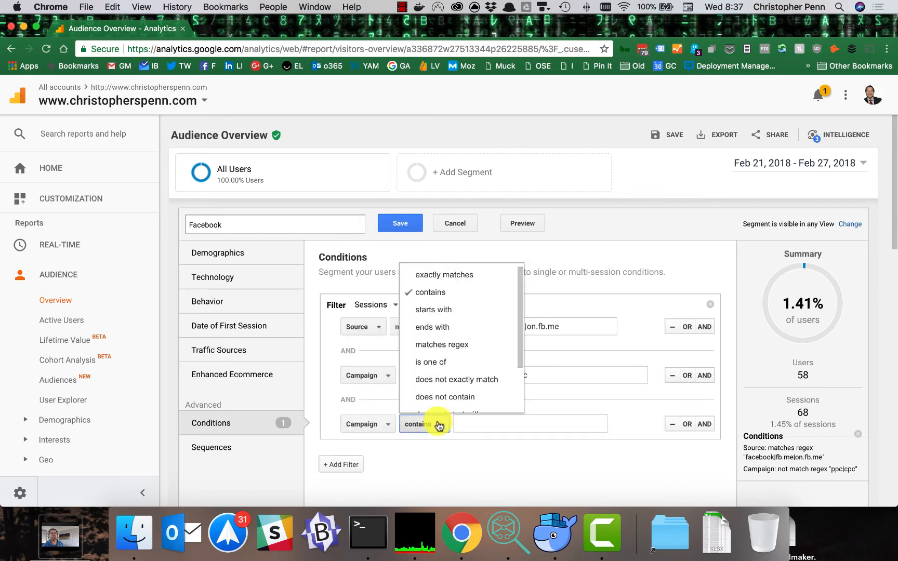
scroll(465, 345, down, 3)
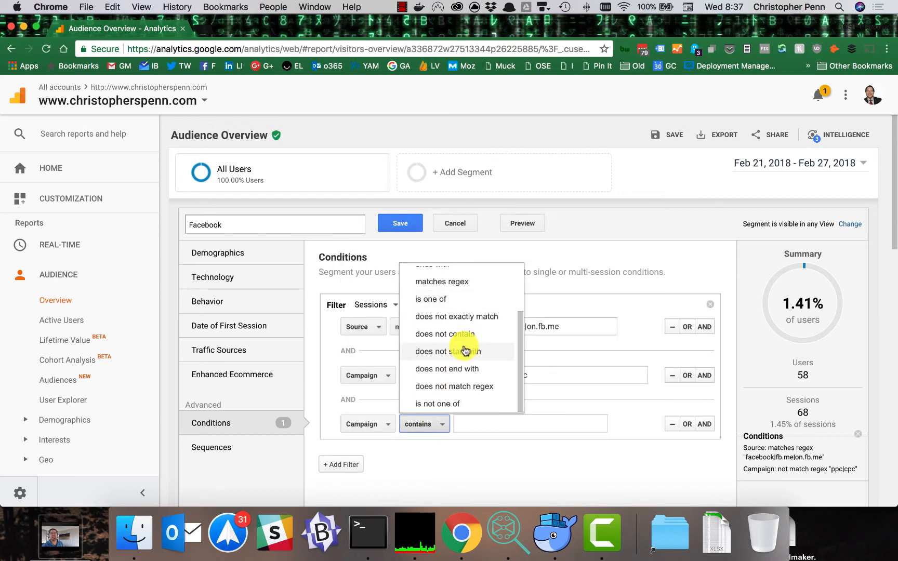
click(466, 386)
Step: Copy the pattern ppc|cpc from the existing Campaign condition into the new Campaign condition's value
click(535, 376)
key(super+a)
key(super+c)
click(528, 422)
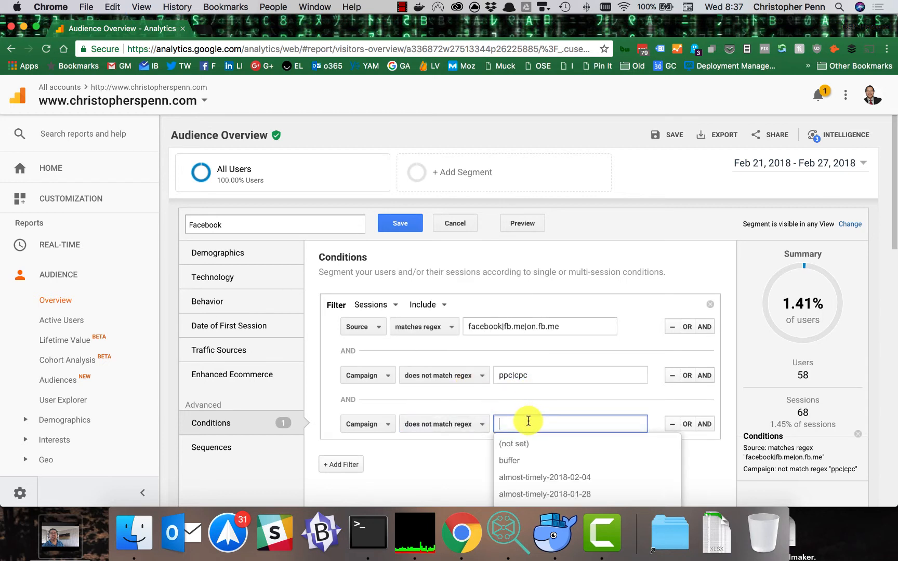
key(super+v)
click(390, 475)
Step: Rename the segment to "Facebook Organic Traffic" and save it
click(259, 224)
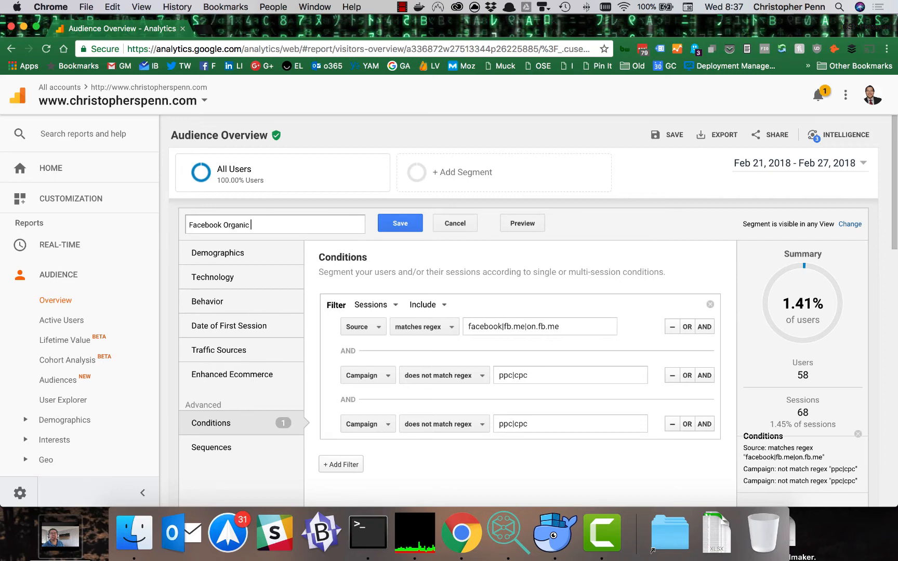
click(407, 225)
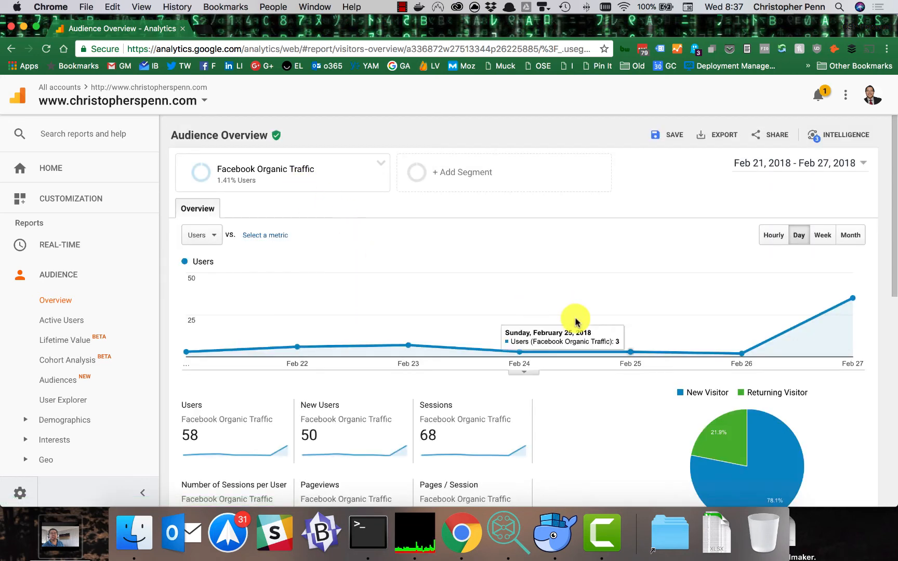
Step: Set the report's date range to Dec 1, 2017 - Feb 27, 2018
click(839, 162)
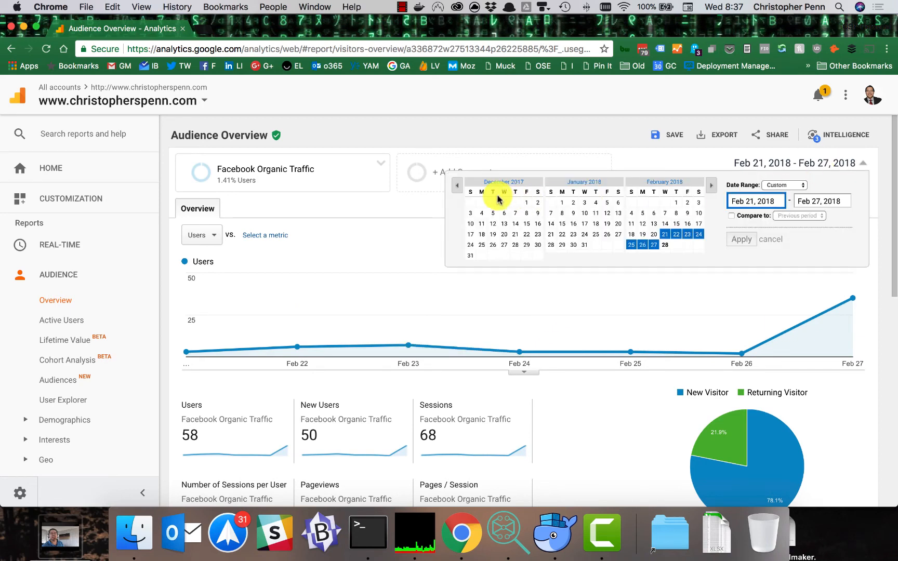
click(526, 202)
click(742, 239)
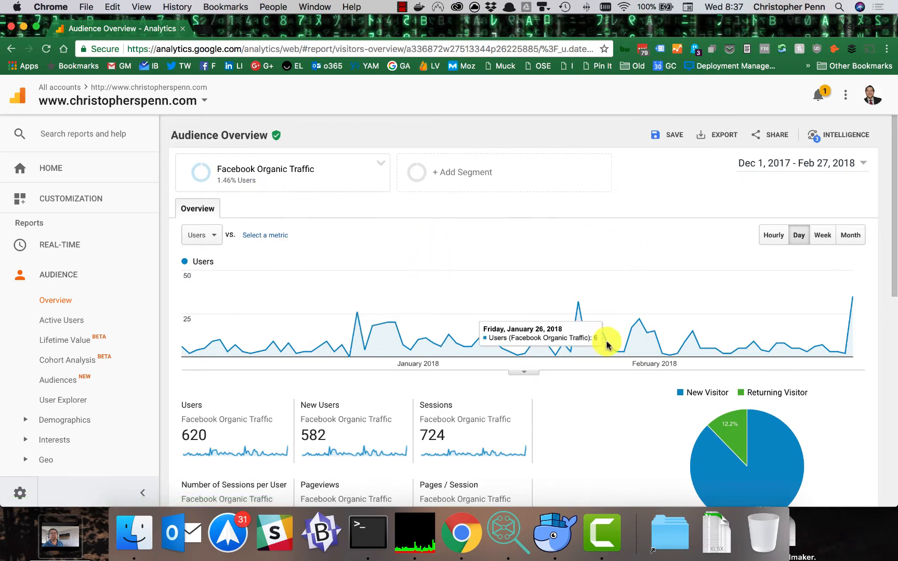
Step: Add the Twitter segment created Oct 10, 2013 as a second segment beside Facebook Organic Traffic
click(457, 173)
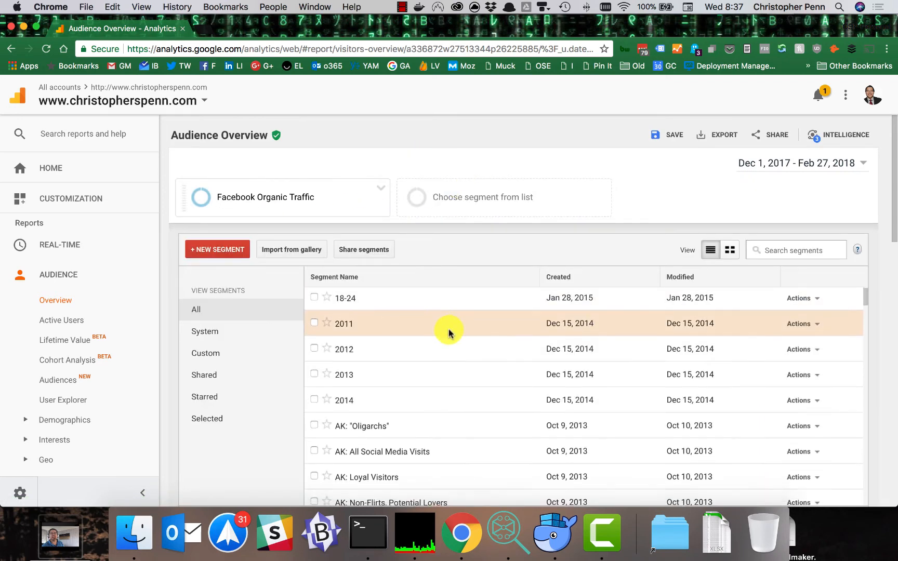
scroll(448, 332, down, 20)
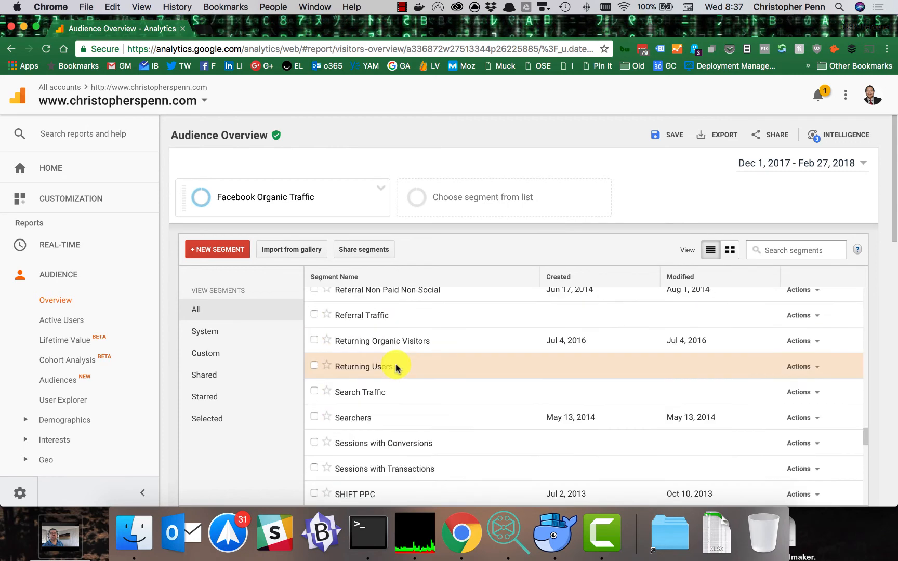
scroll(396, 368, down, 10)
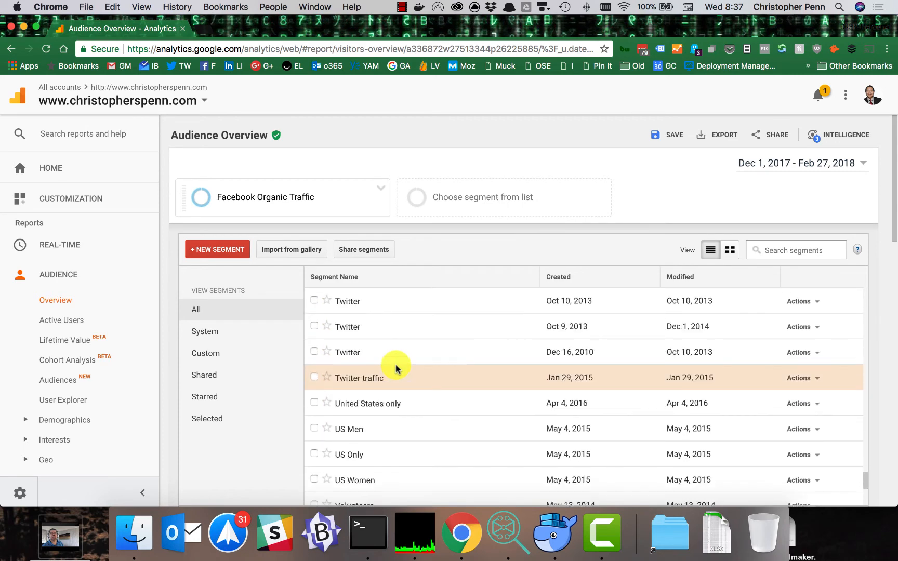
click(313, 300)
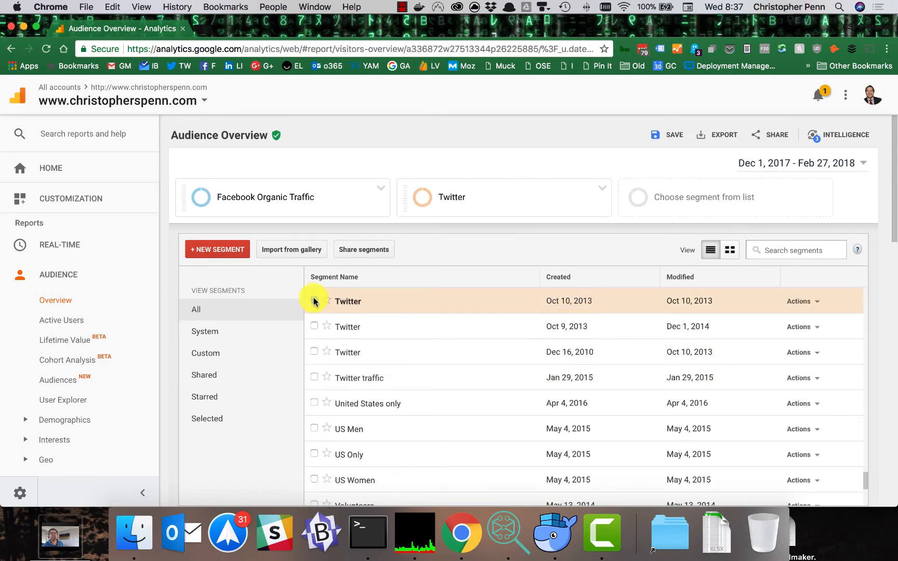
Step: Edit the selected Twitter segment, rename it to "Twitter Organic Traffic" and save it to the report
click(811, 302)
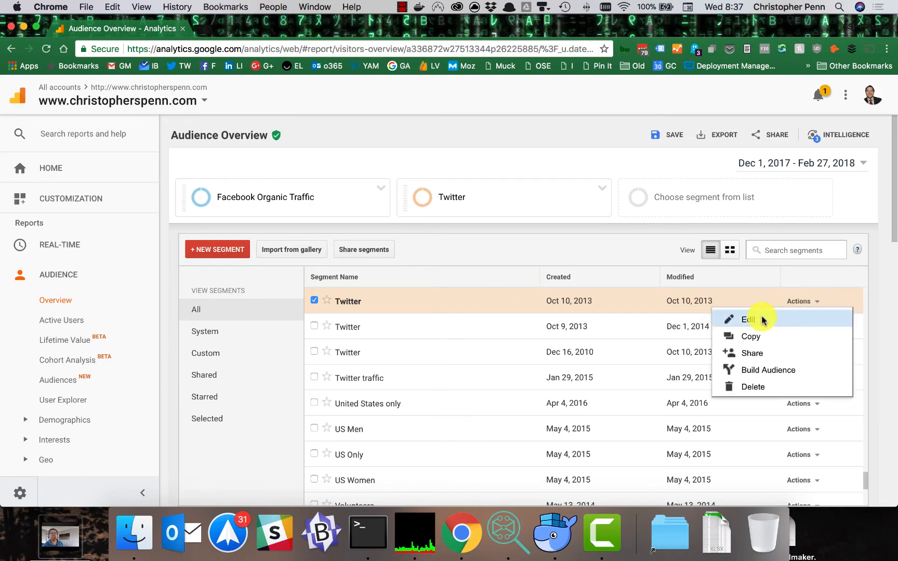
click(759, 321)
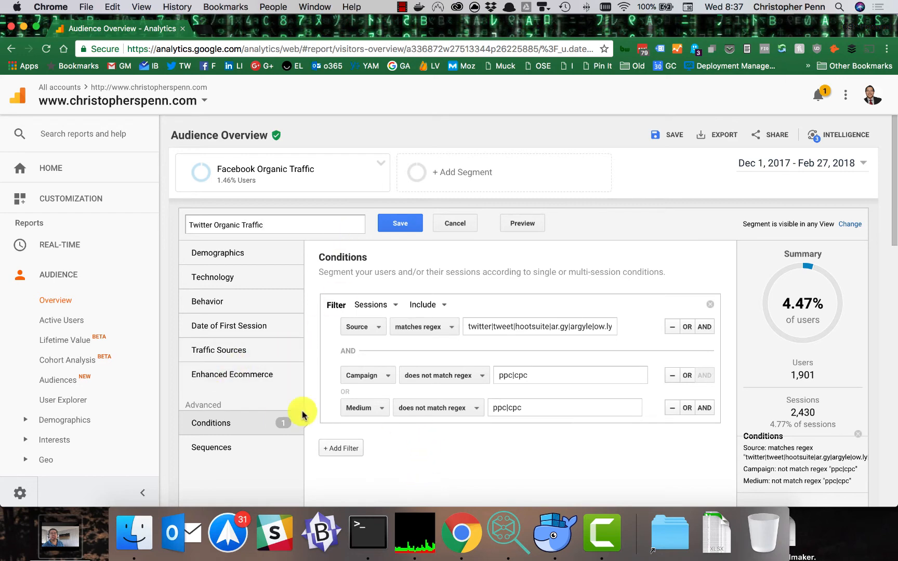
click(400, 225)
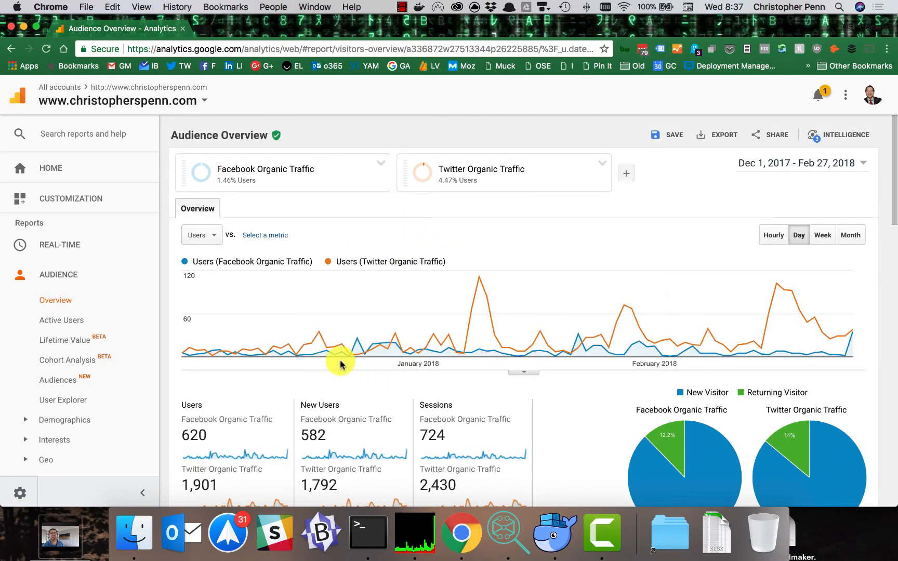
scroll(353, 363, down, 1)
scroll(517, 376, down, 1)
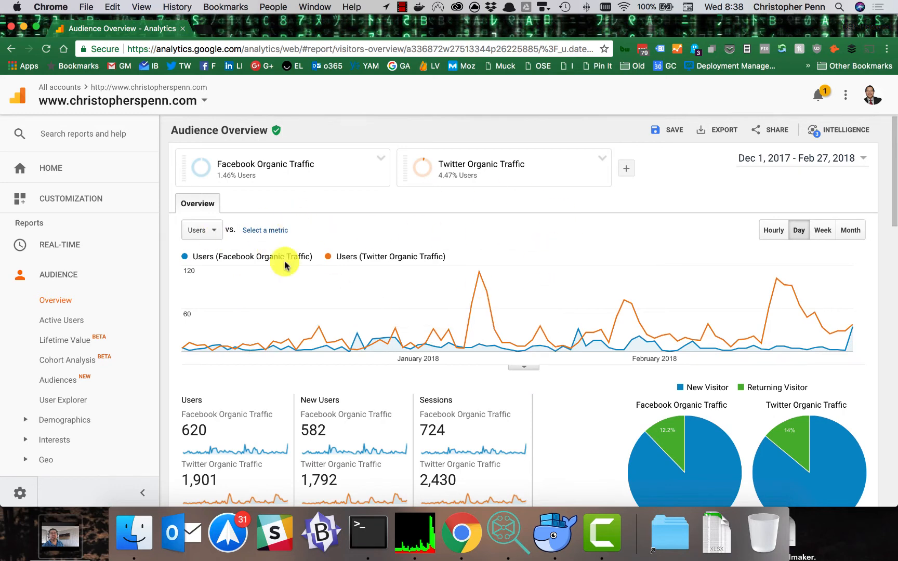
Step: Open the LinkedIn segment created Oct 8, 2014 for editing and rename it to "LinkedIn Organic Trafic"
click(626, 168)
scroll(444, 322, down, 20)
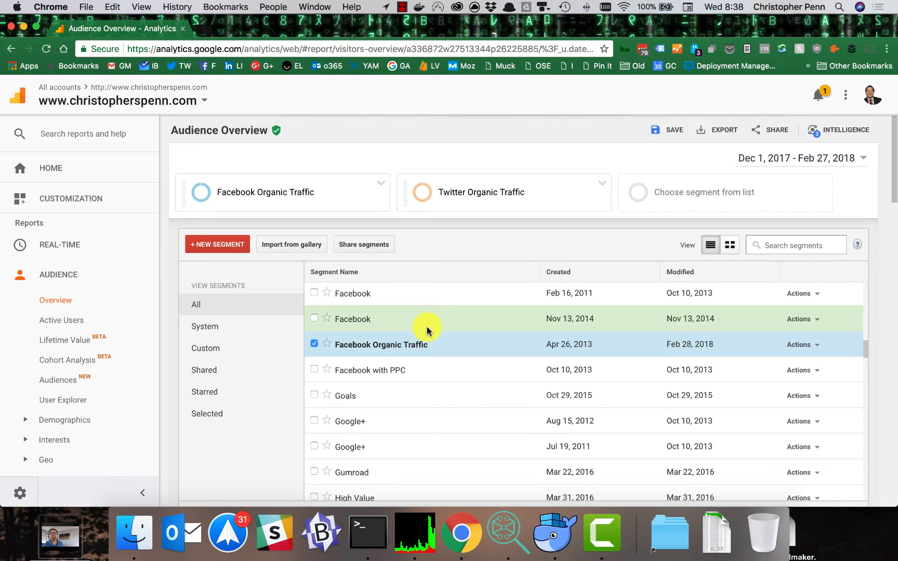
scroll(318, 417, down, 5)
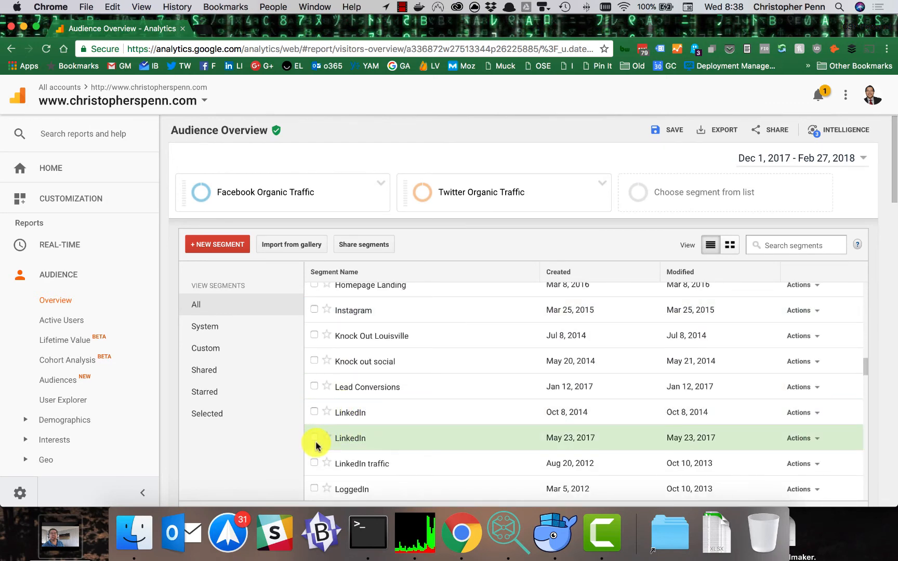
mouse_move(317, 445)
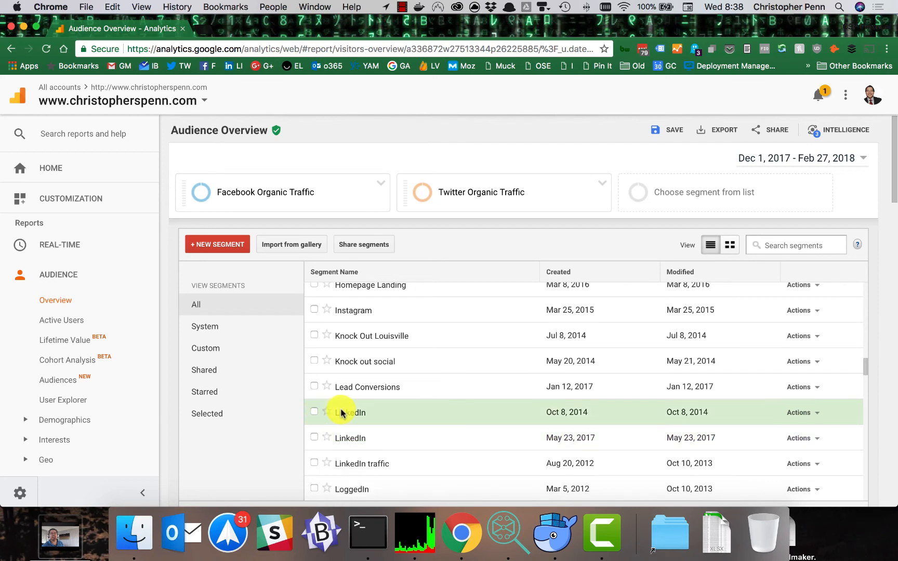
click(806, 417)
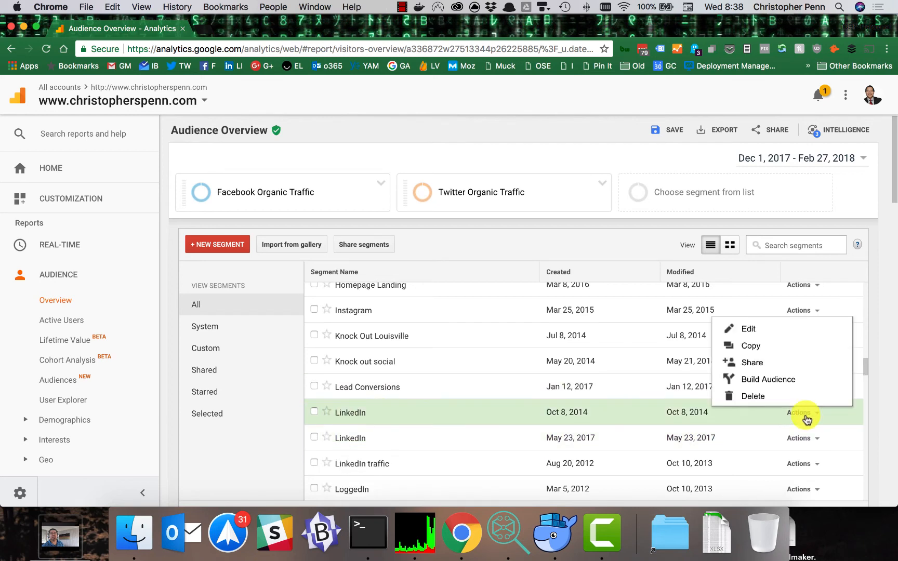
click(746, 328)
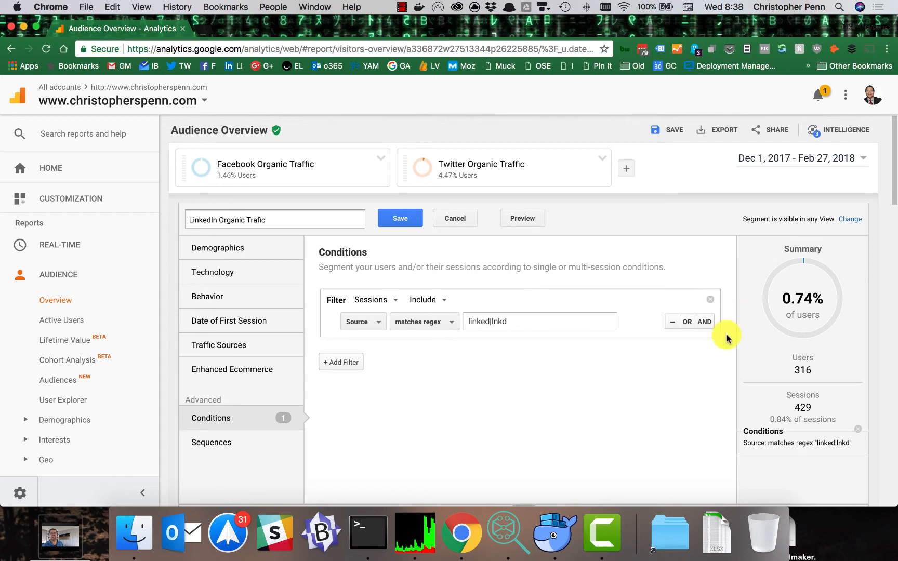
Step: Add an AND group to the LinkedIn filter with two OR conditions using the Campaign and Medium dimensions
click(704, 322)
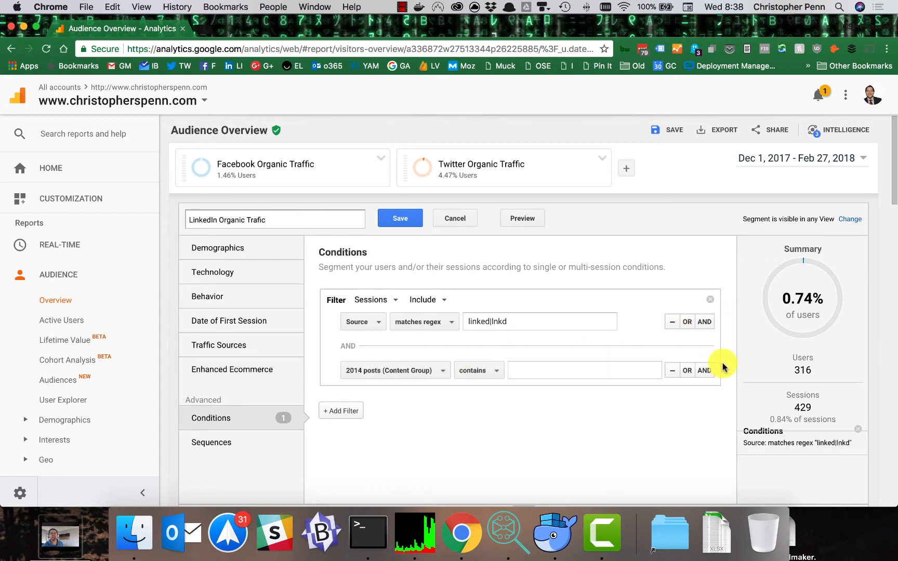
click(687, 371)
click(403, 370)
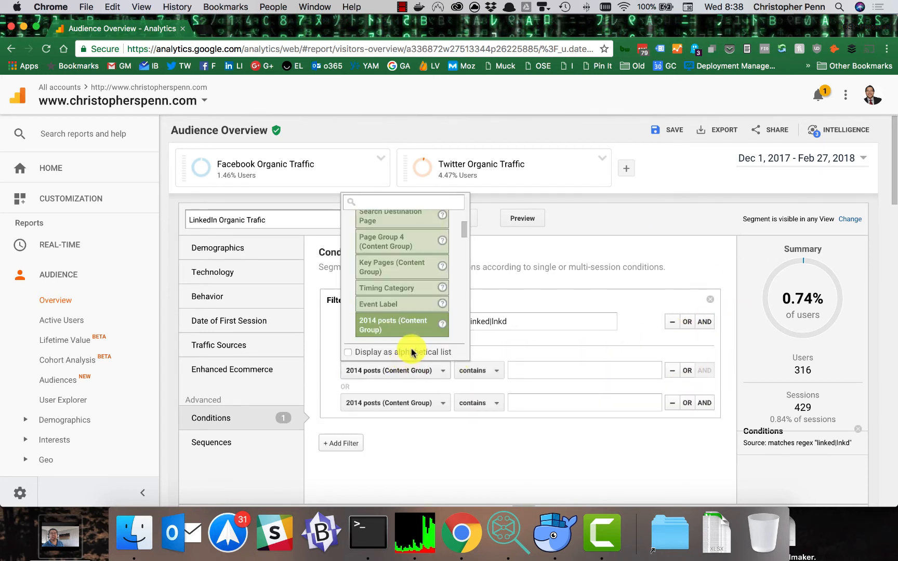
text(ca)
click(407, 233)
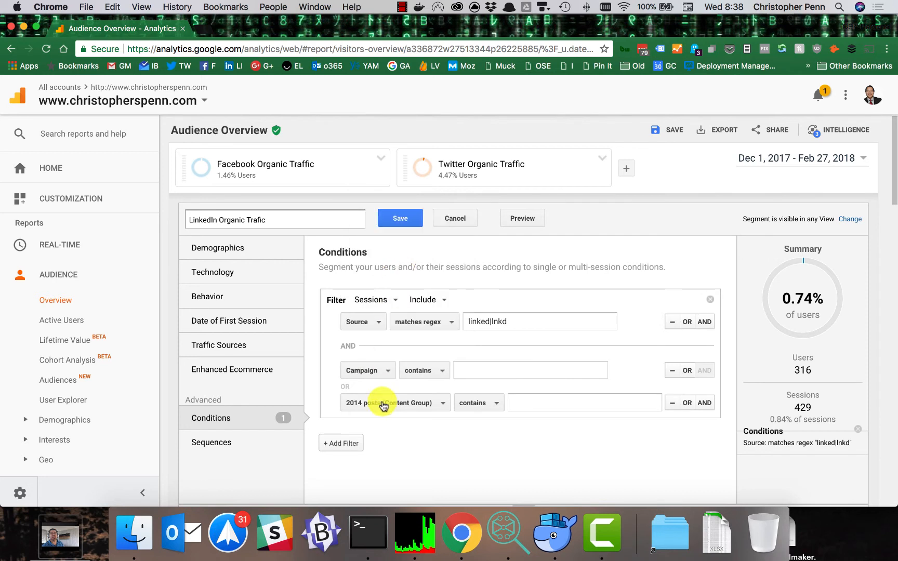
click(381, 403)
text(med)
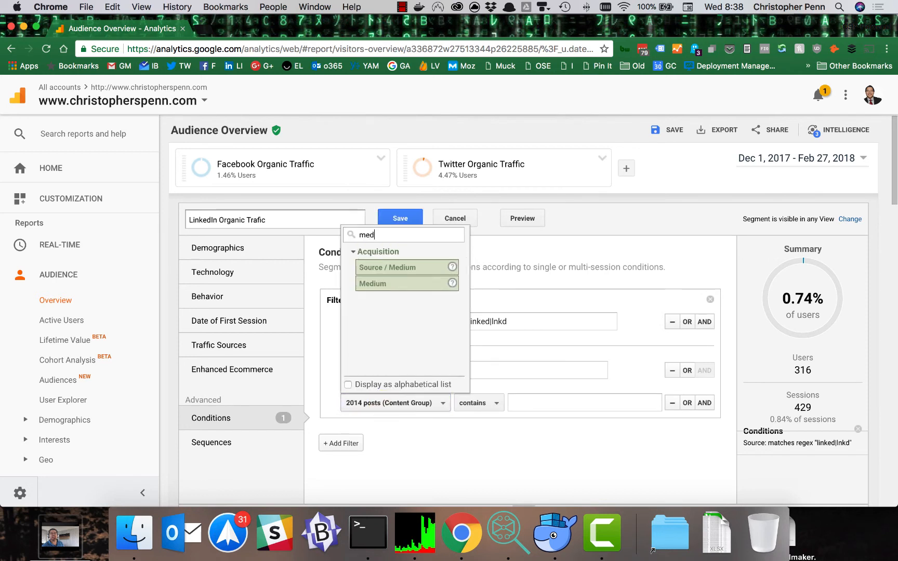
click(406, 287)
Step: Set both the Campaign and Medium condition values to ppc|cpc and save the LinkedIn segment
click(496, 370)
text(ppc|cpc)
click(456, 401)
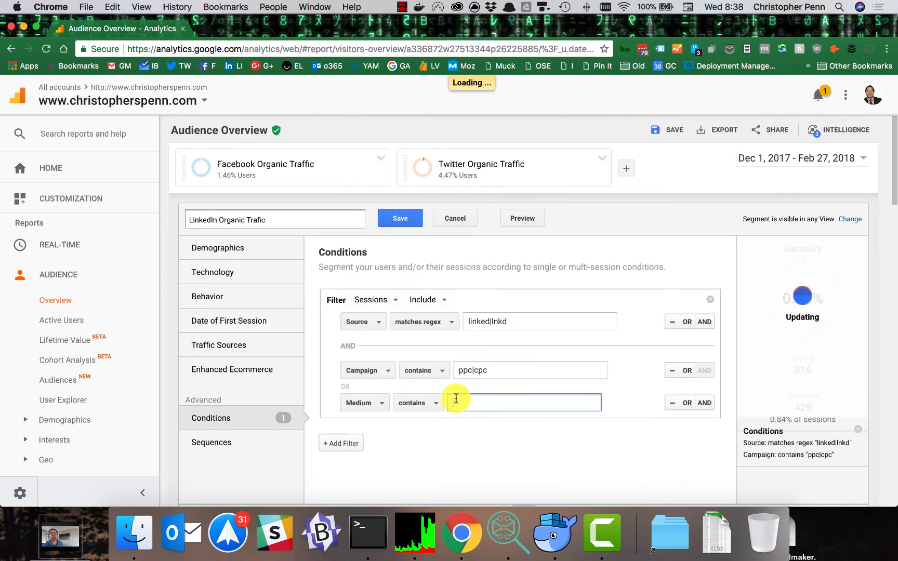
text(ppc|cpc)
click(401, 220)
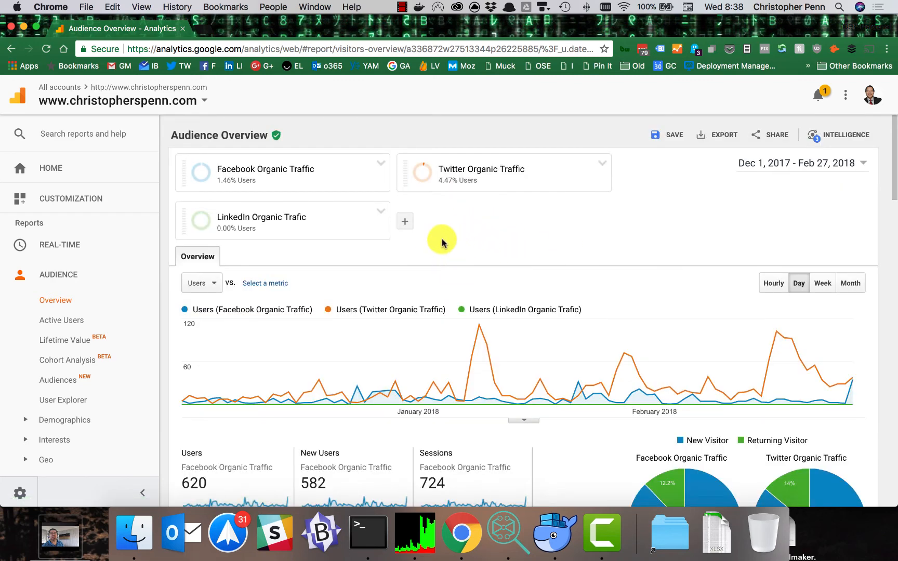
Step: Reopen the applied LinkedIn segment for editing and correct its name to "LinkedIn Organic Traffic"
mouse_move(295, 219)
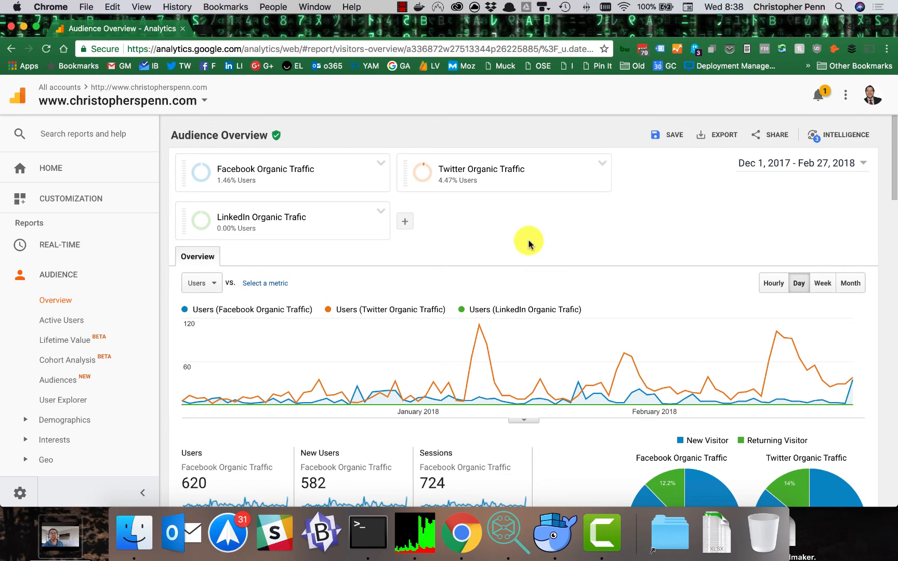
scroll(559, 247, down, 3)
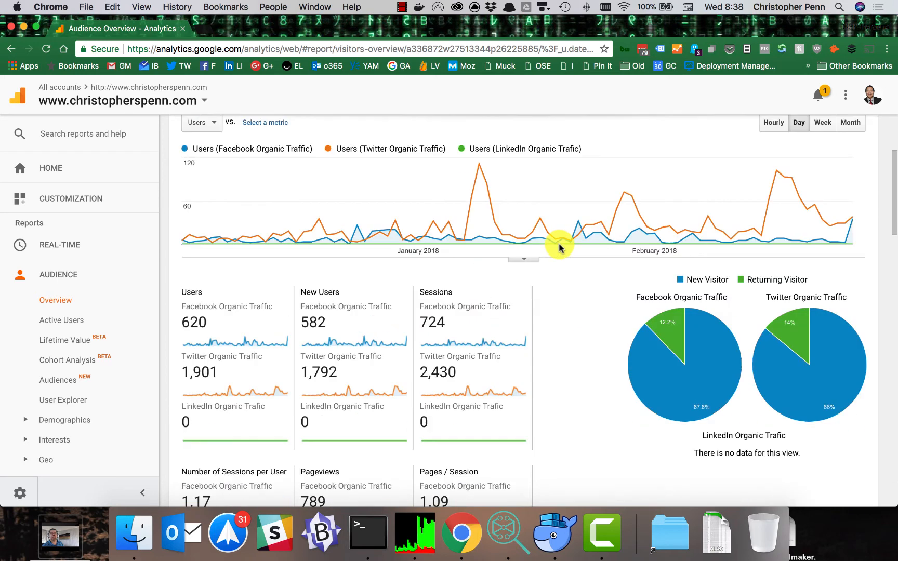
scroll(445, 280, up, 4)
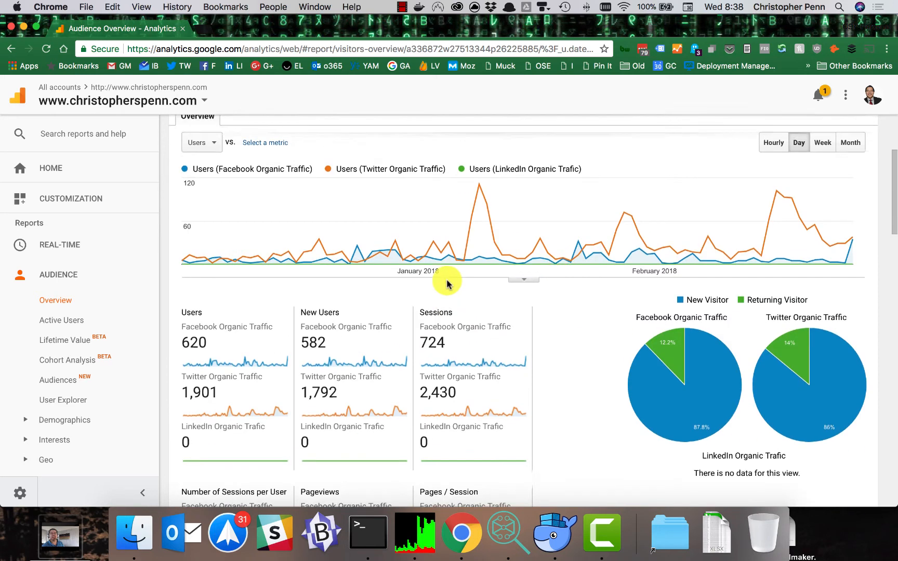
click(383, 211)
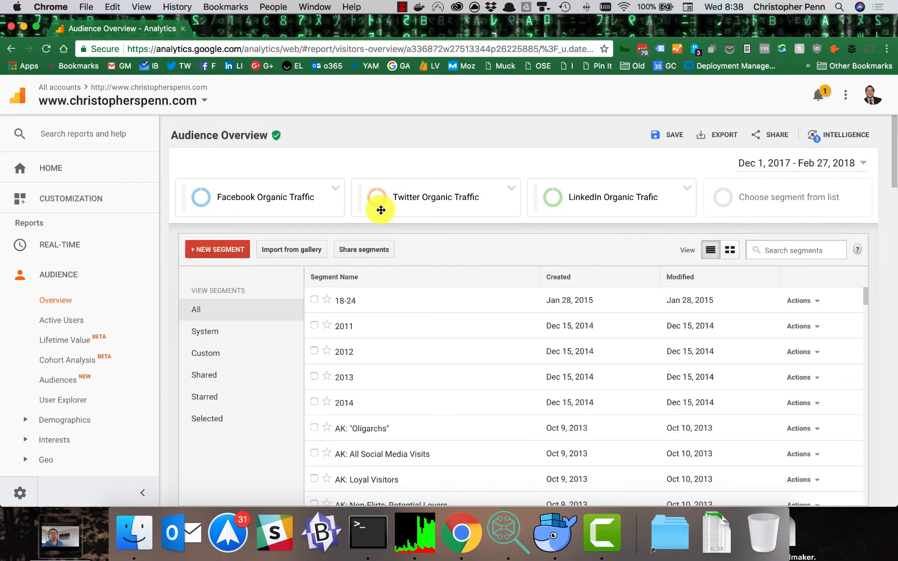
click(687, 188)
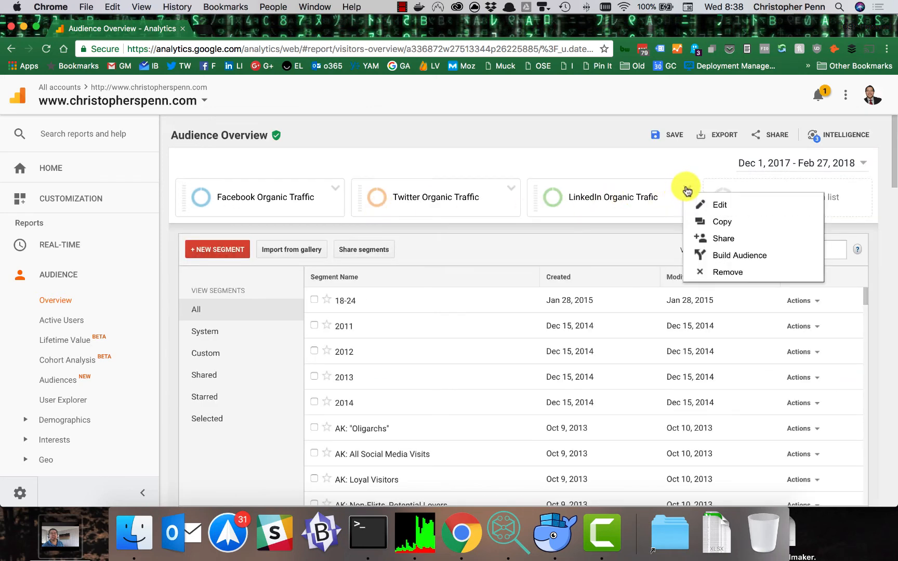
click(717, 205)
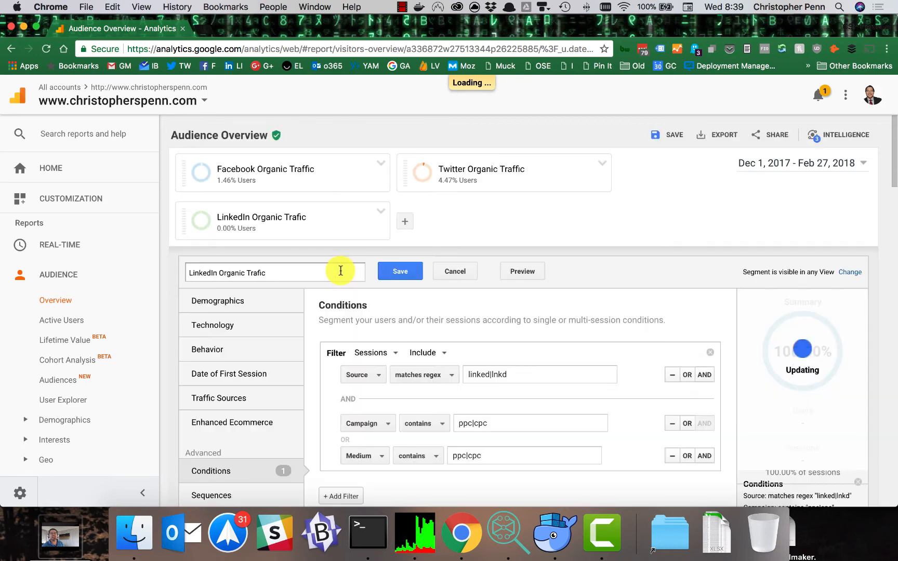
click(259, 273)
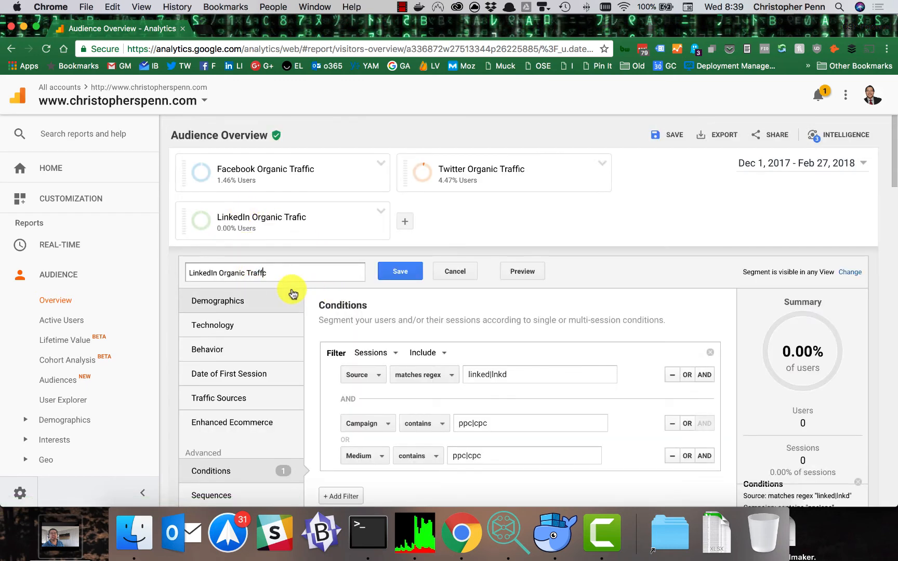
Step: Extend the Source condition's regex value to linked|lnkd|linkedin.com
click(514, 375)
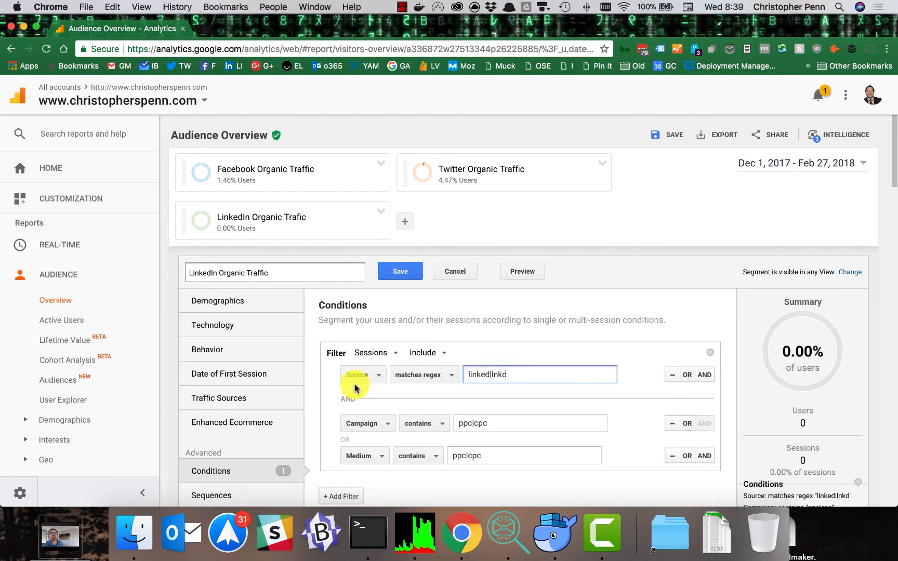
click(430, 385)
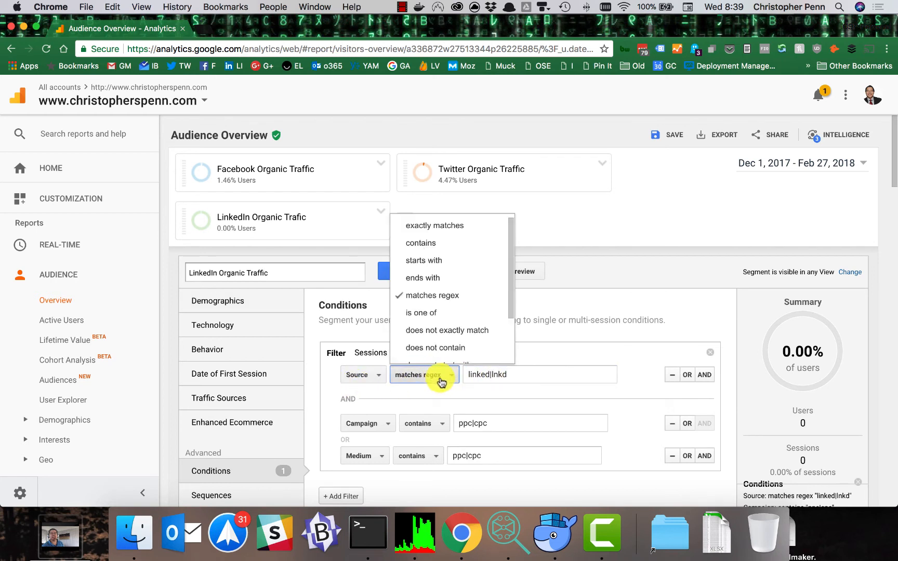
click(576, 374)
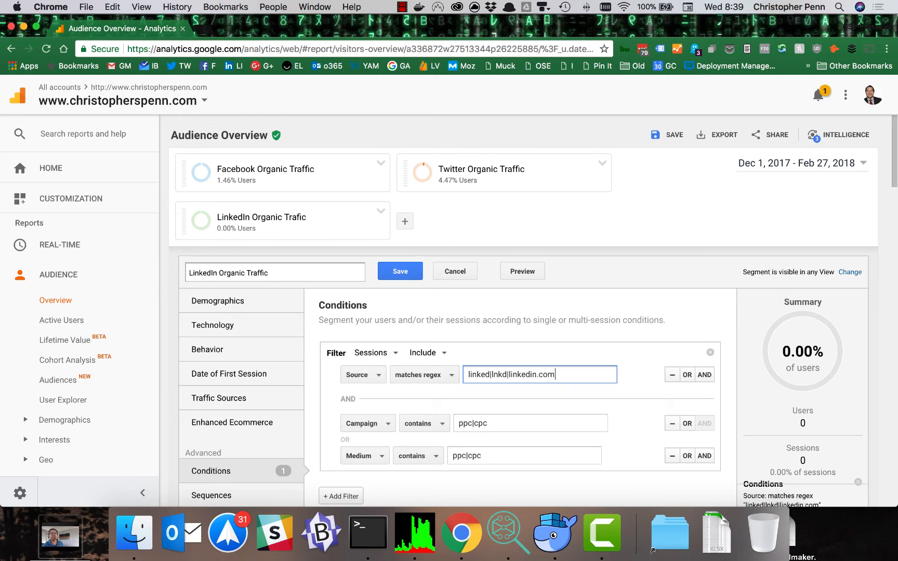
Step: Change the Campaign and Medium conditions' operators to "does not match regex" and save the LinkedIn segment
click(418, 423)
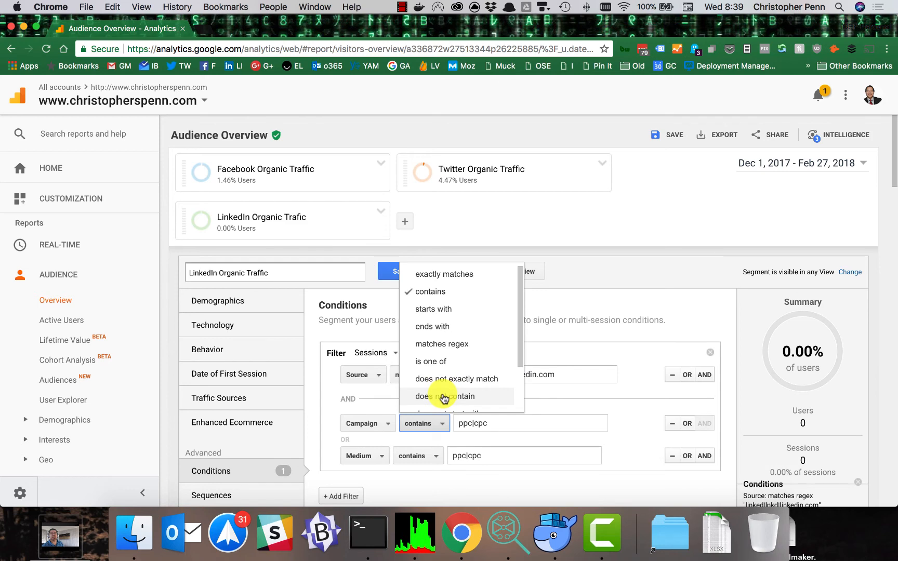
scroll(457, 377, down, 5)
click(451, 254)
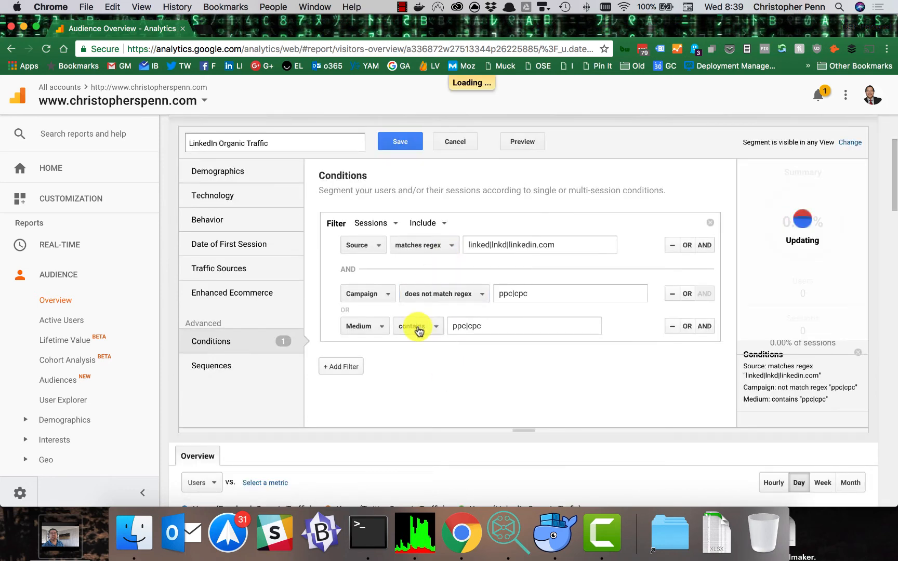
click(418, 330)
scroll(433, 398, down, 5)
click(445, 341)
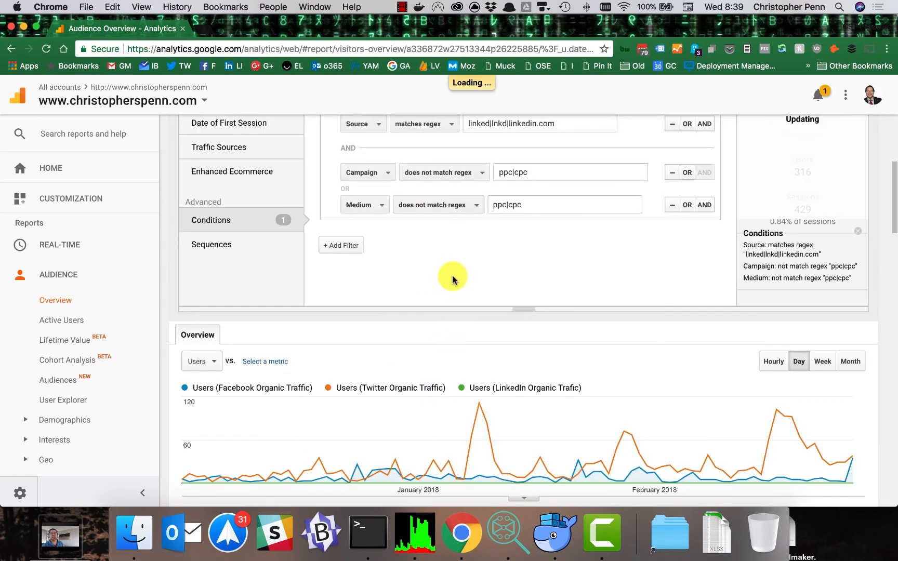
scroll(389, 258, up, 8)
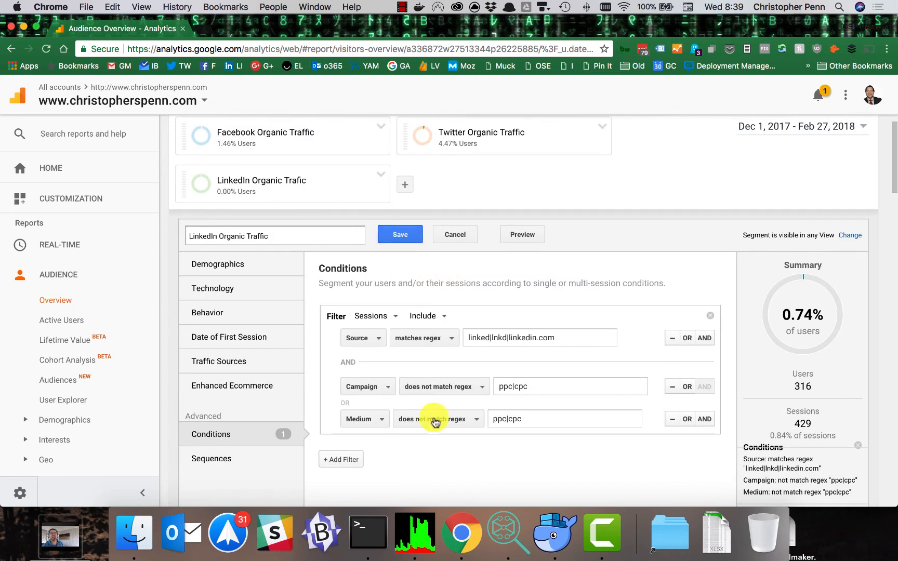
click(398, 236)
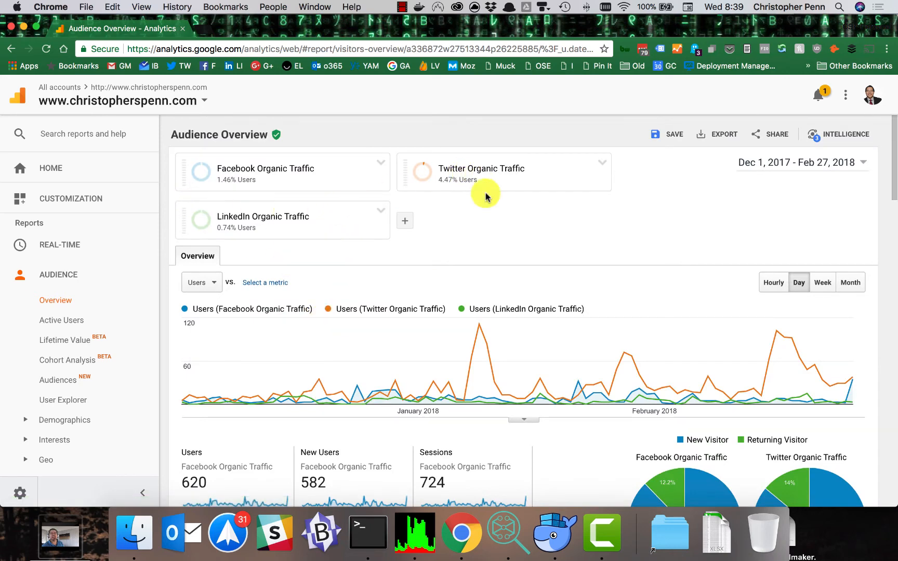
scroll(475, 326, down, 5)
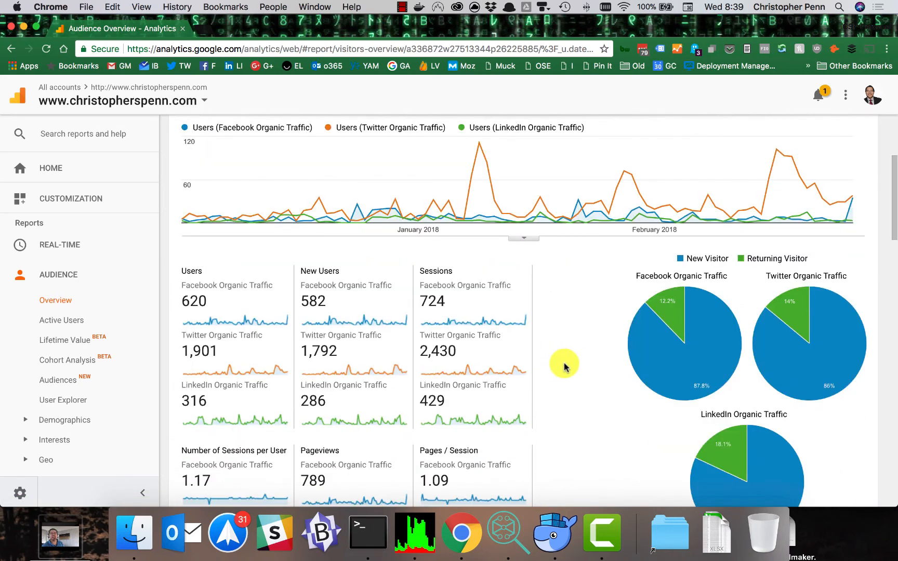
Step: Open the All Pages report in the Site Content section of Behavior
scroll(136, 317, down, 5)
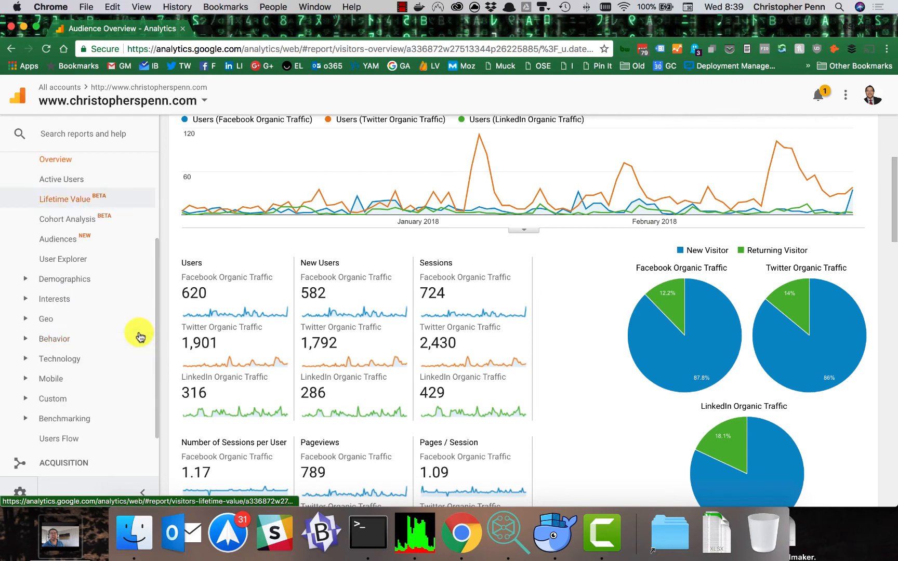
scroll(122, 381, down, 2)
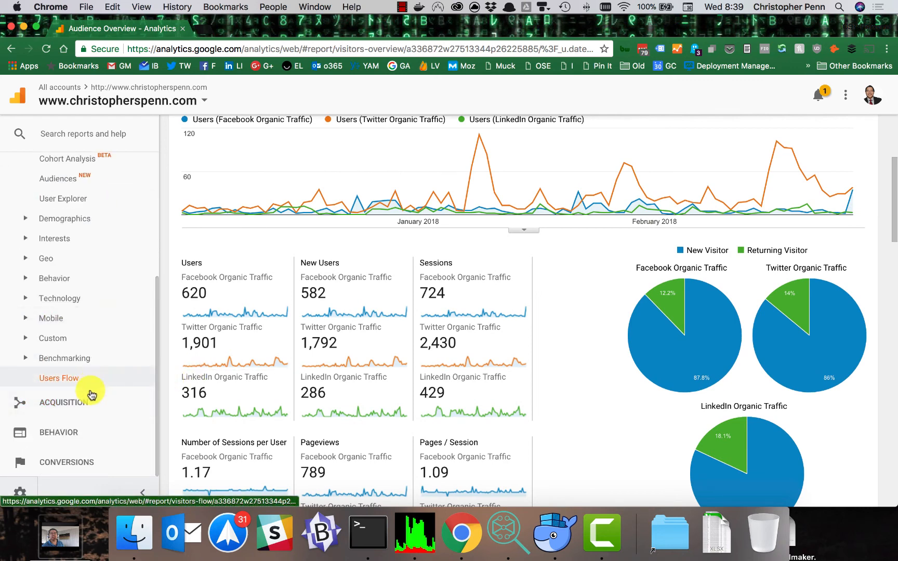
click(68, 430)
click(60, 410)
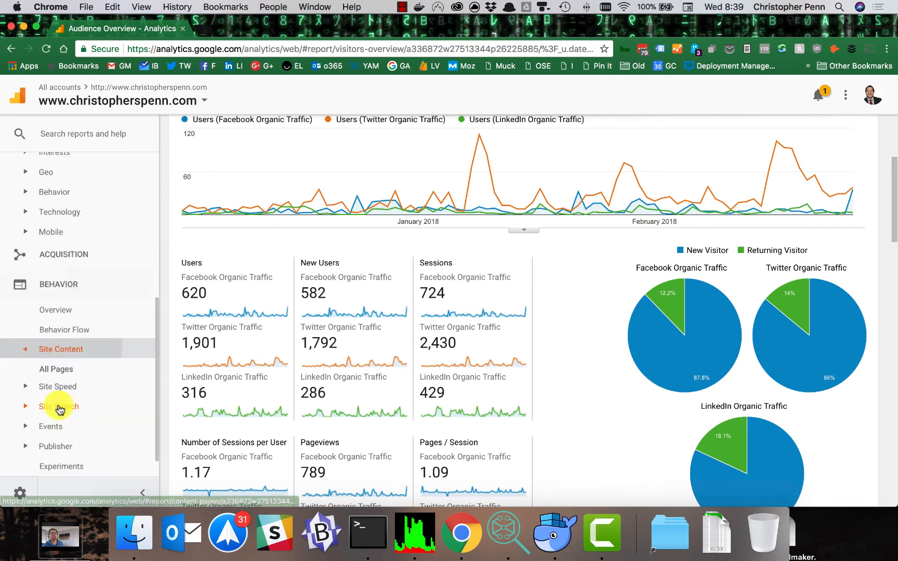
click(25, 279)
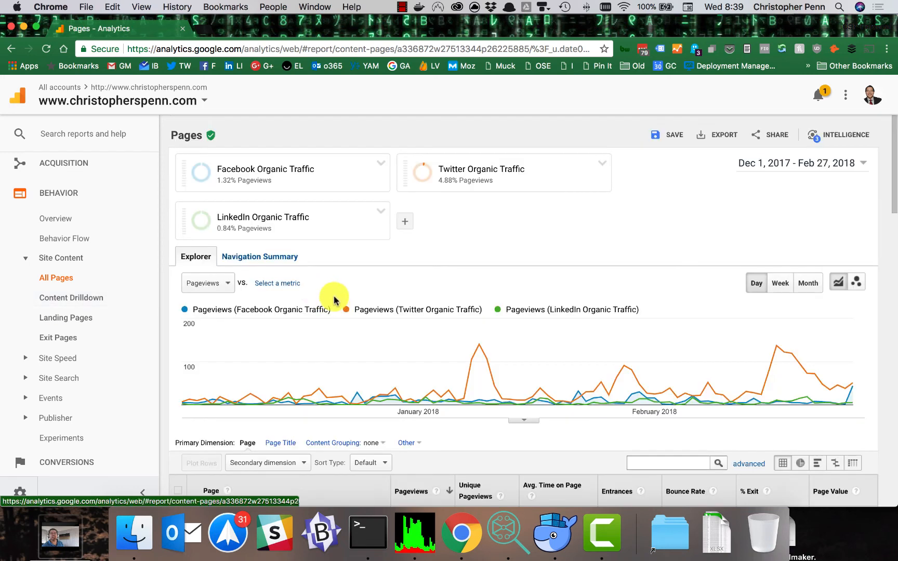
Step: Compare page-level metrics for the Facebook, Twitter and LinkedIn organic traffic segments across the listed pages
scroll(334, 301, down, 10)
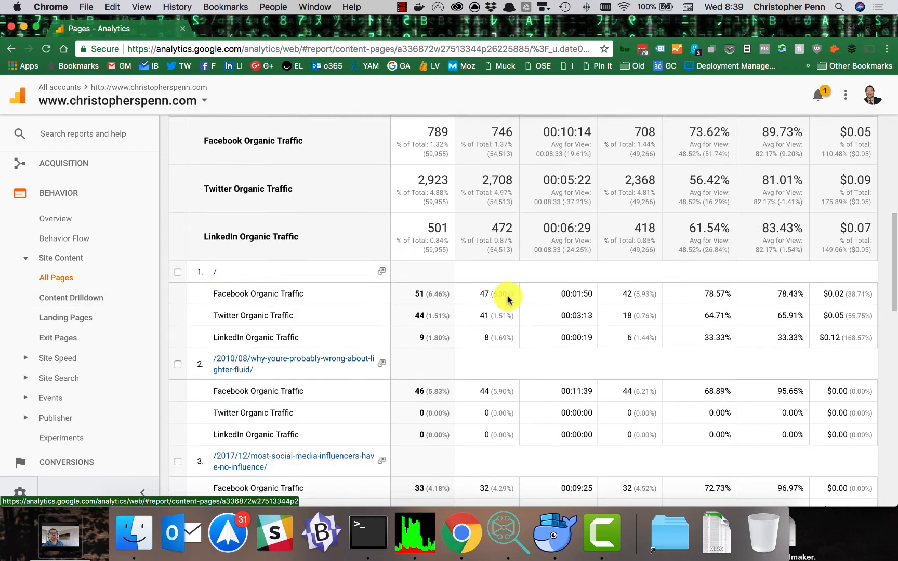
scroll(507, 297, down, 3)
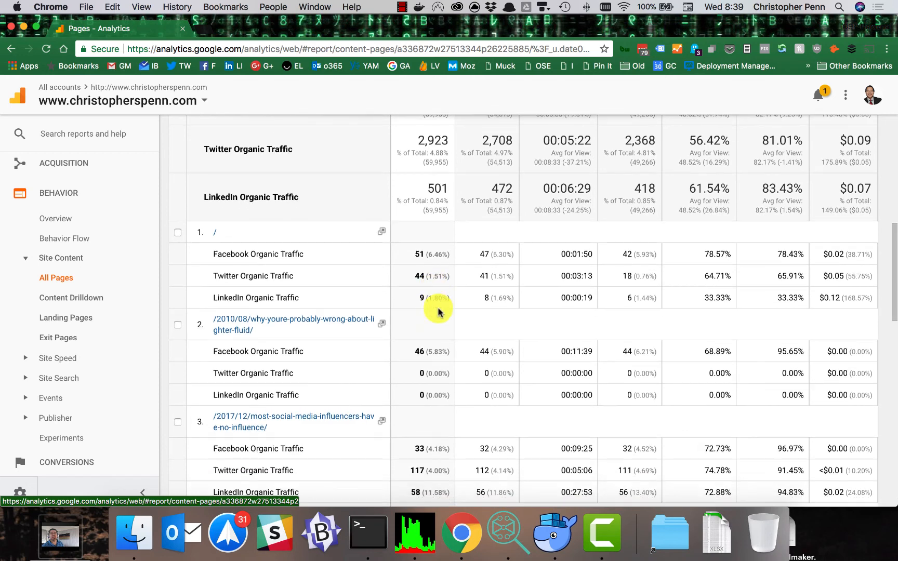
scroll(438, 311, down, 2)
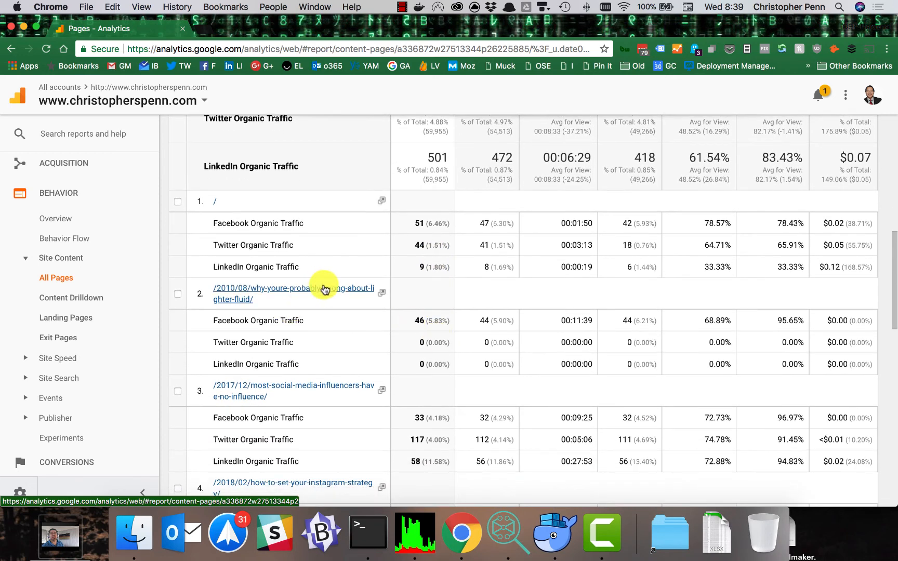
scroll(314, 316, down, 2)
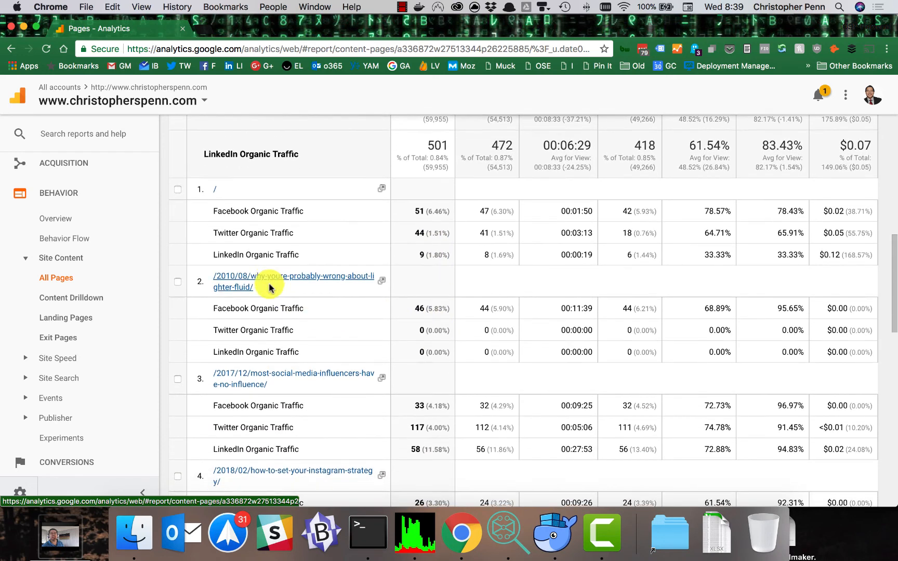
scroll(310, 347, down, 3)
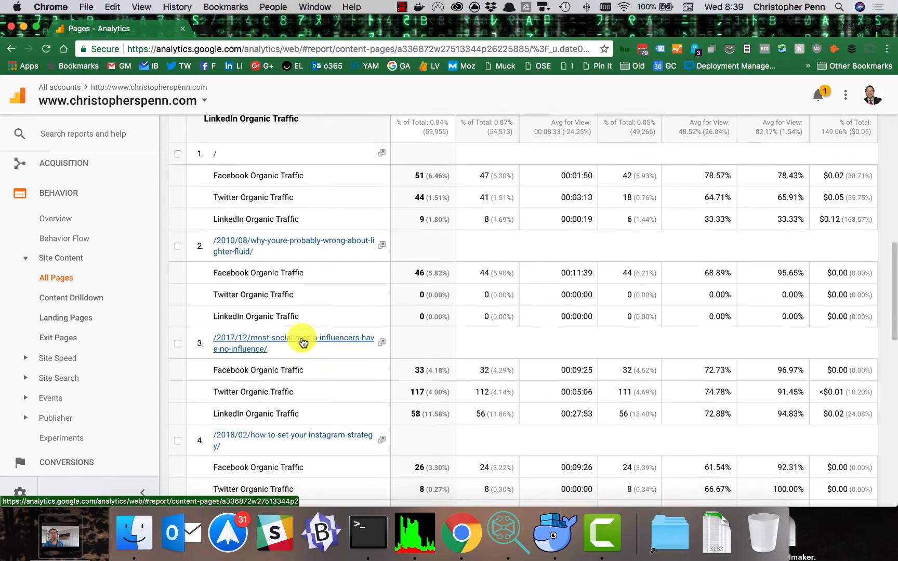
scroll(300, 338, down, 6)
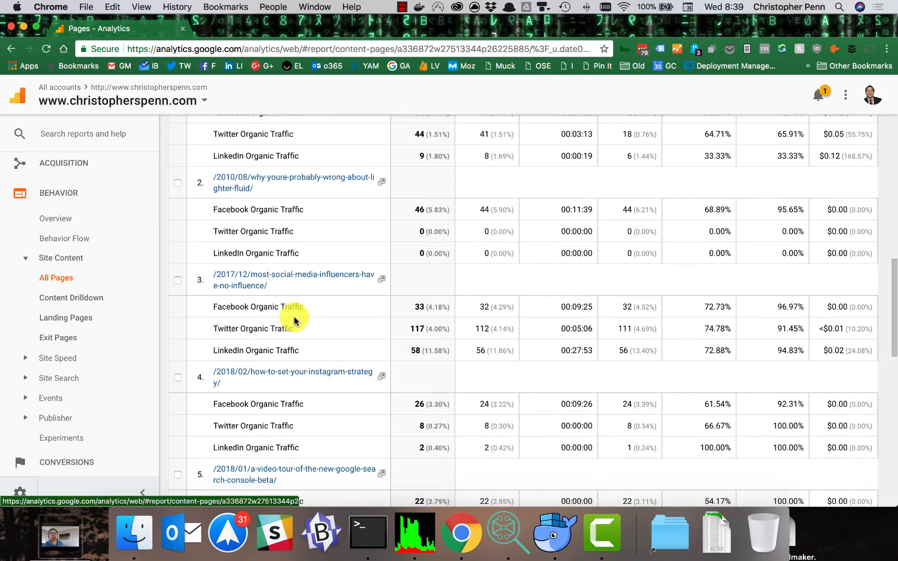
scroll(307, 323, down, 5)
scroll(343, 343, down, 4)
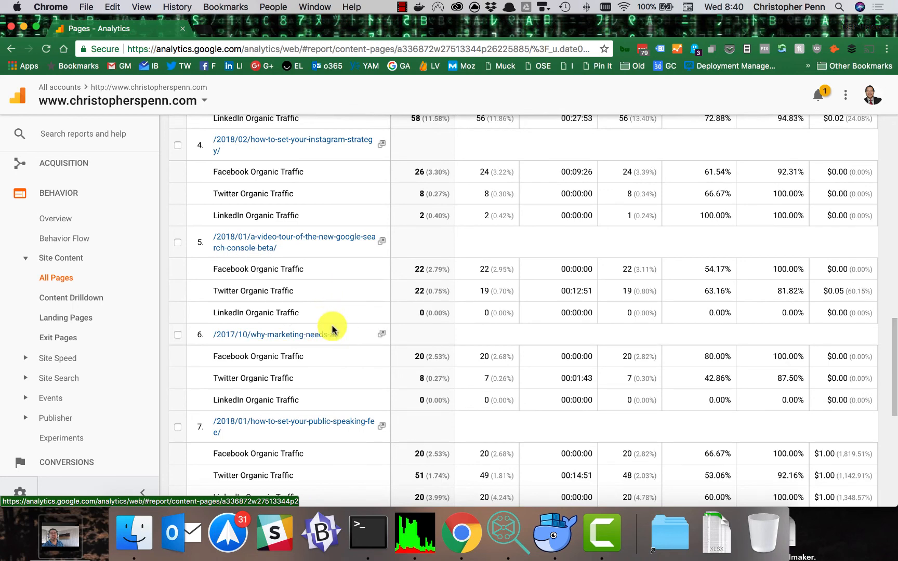
scroll(332, 333, down, 12)
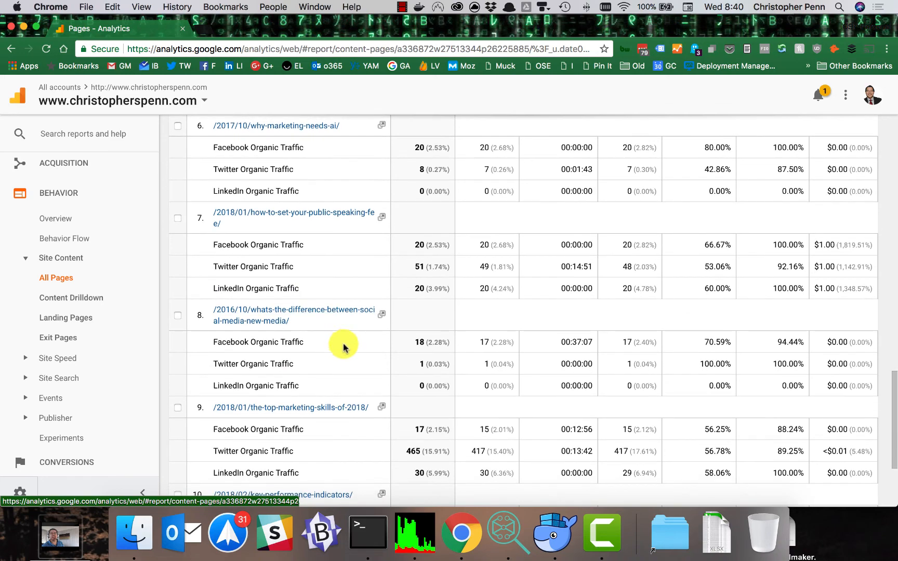
scroll(350, 386, up, 20)
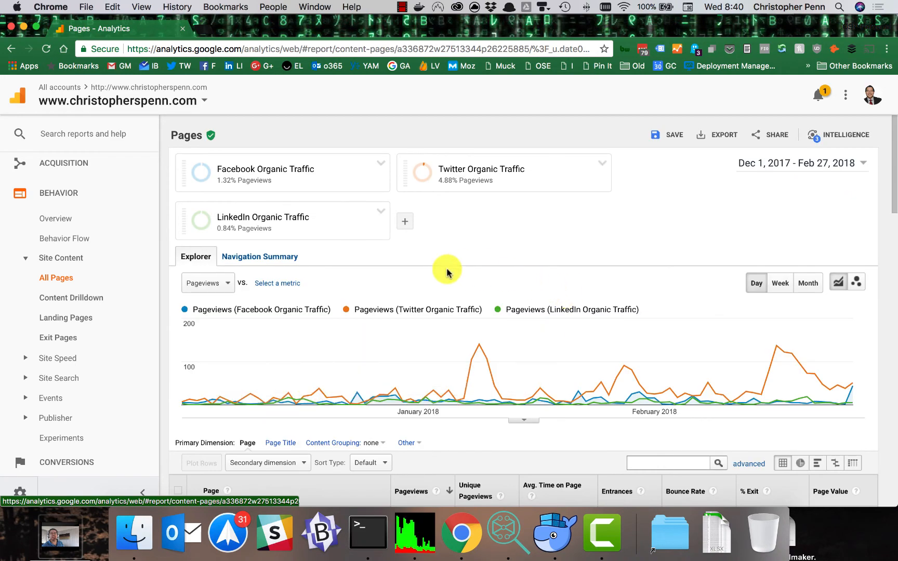
scroll(405, 333, down, 20)
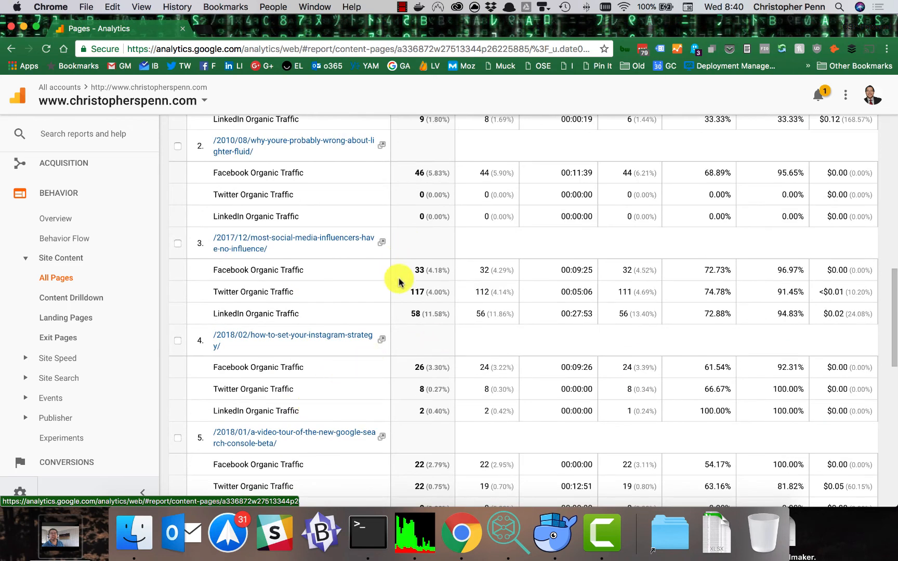
scroll(401, 331, up, 15)
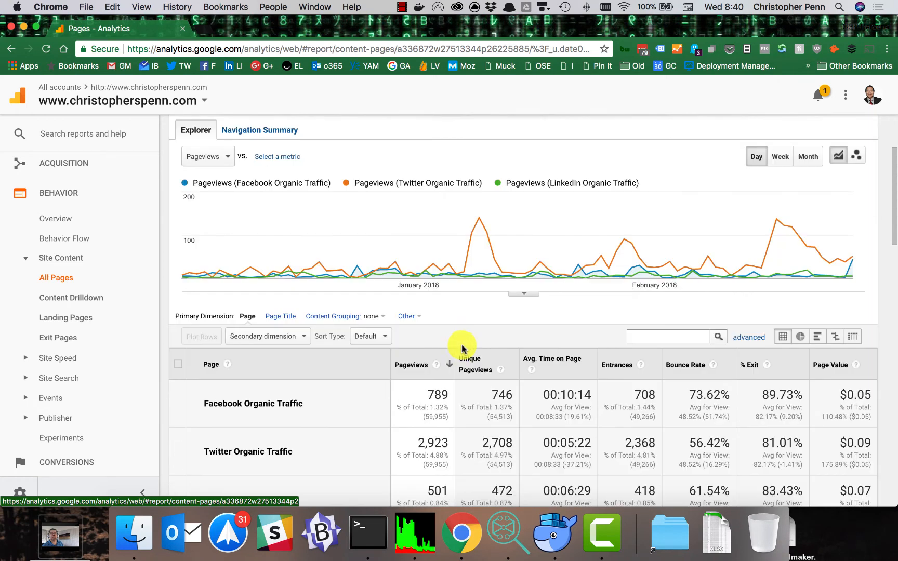
scroll(478, 347, up, 1)
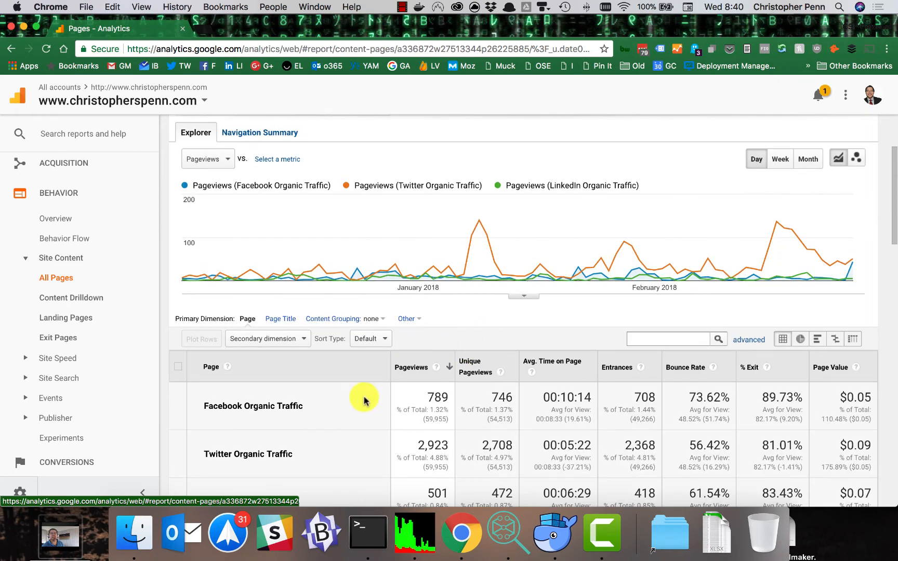
scroll(372, 350, up, 1)
scroll(372, 351, up, 5)
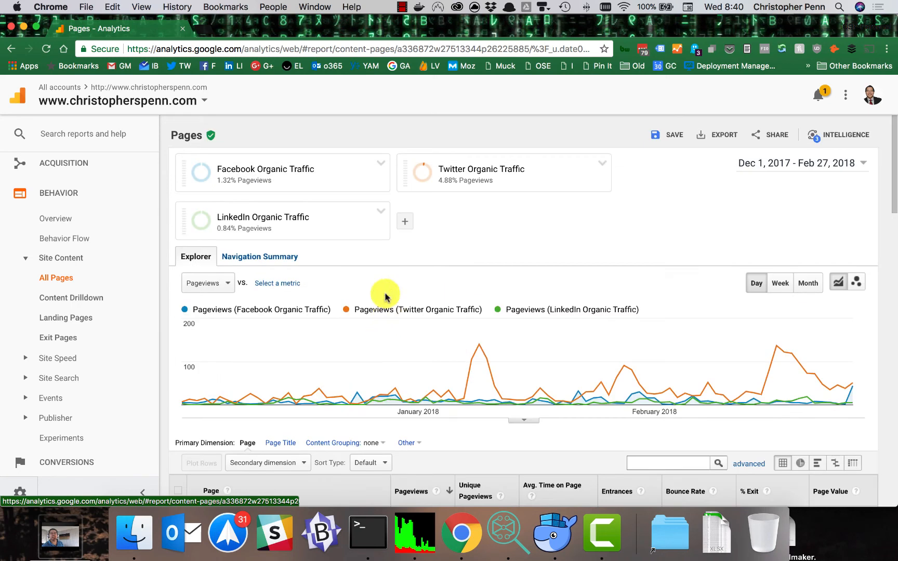
Step: View the definition of the applied Facebook Organic Traffic segment and dismiss it
mouse_move(324, 168)
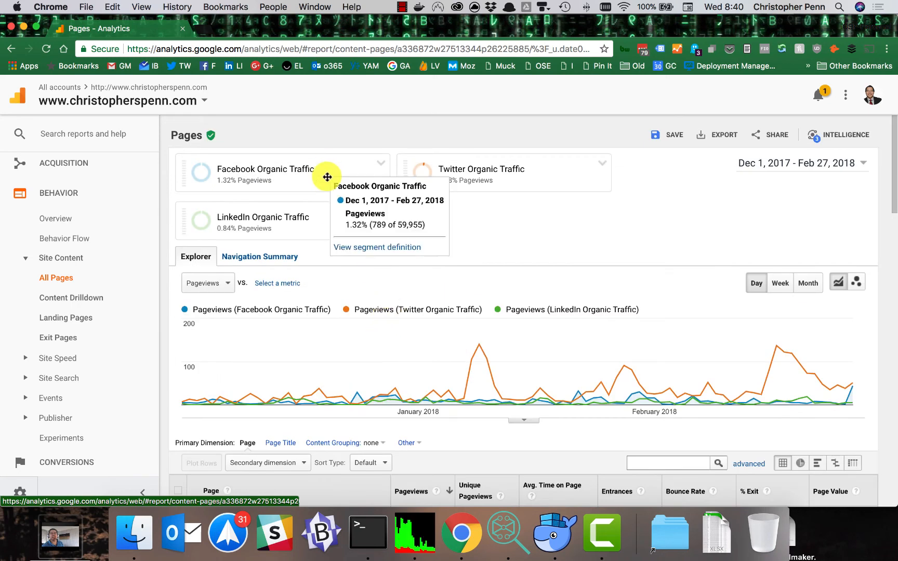
click(373, 246)
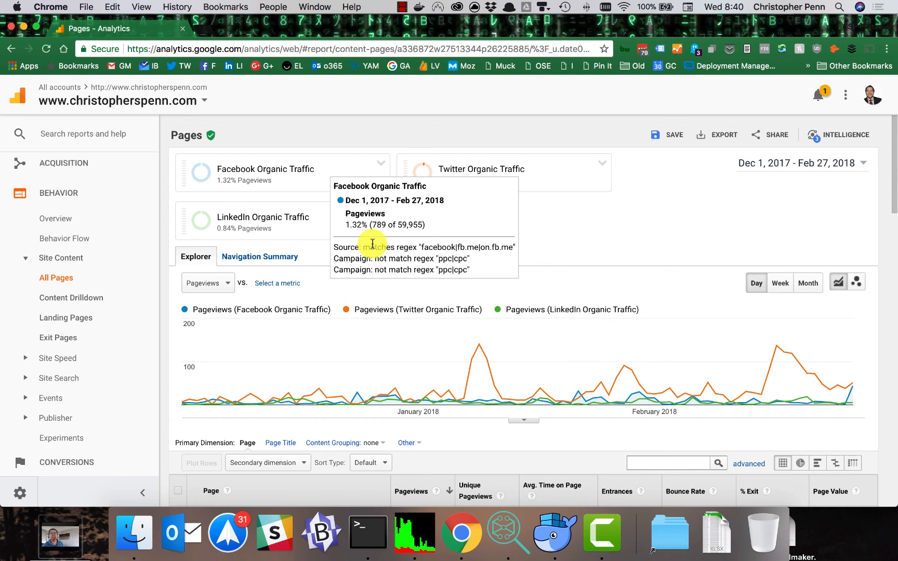
click(604, 243)
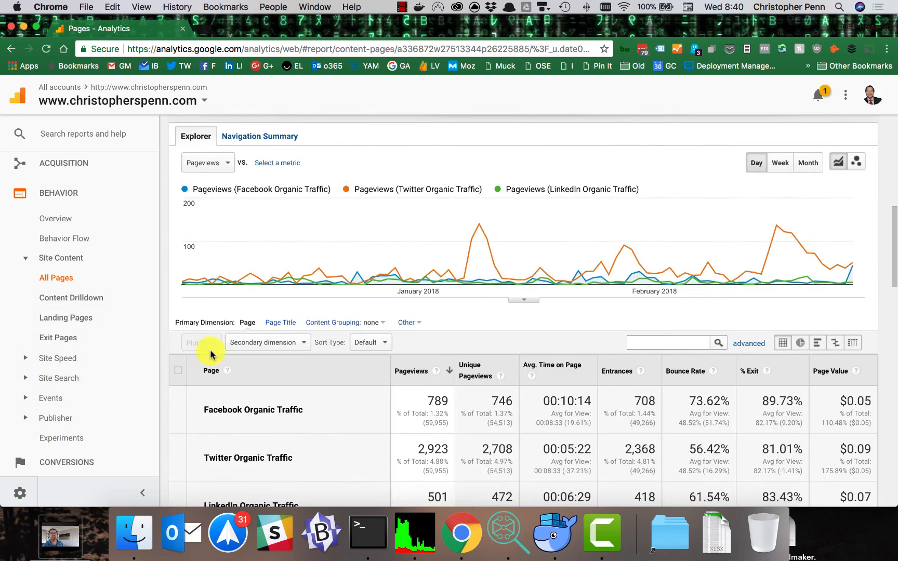
Step: Open the Assisted Conversions report in the Multi-Channel Funnels section of Conversions
scroll(240, 357, down, 10)
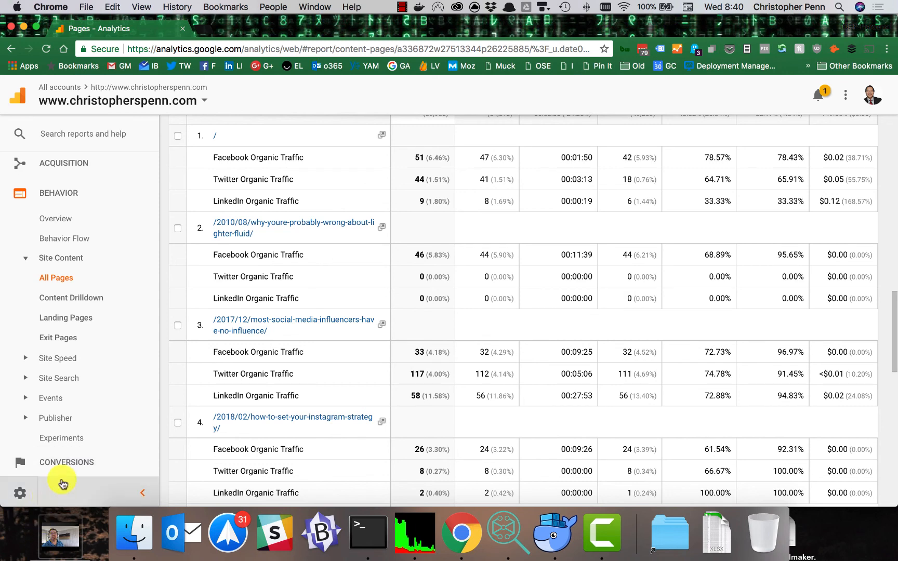
click(76, 462)
scroll(116, 312, down, 4)
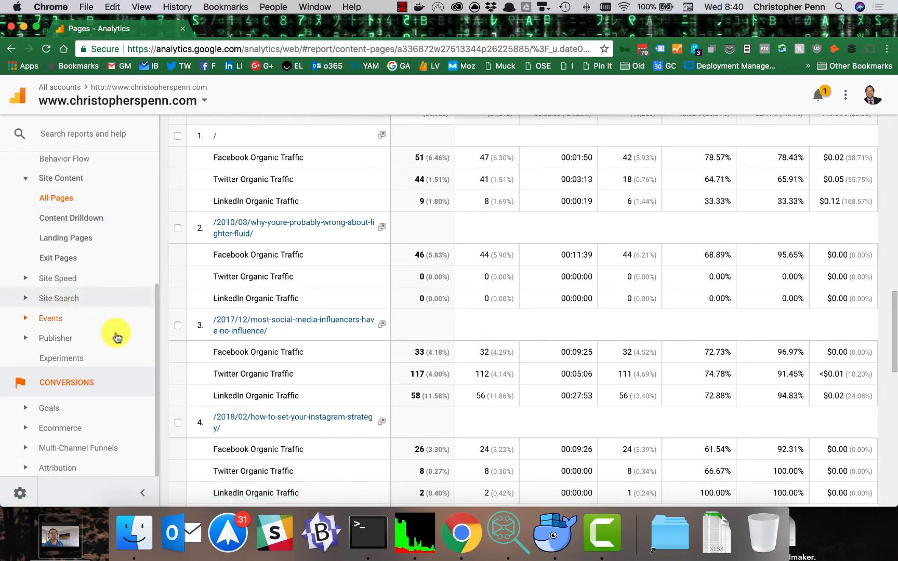
click(83, 446)
click(99, 389)
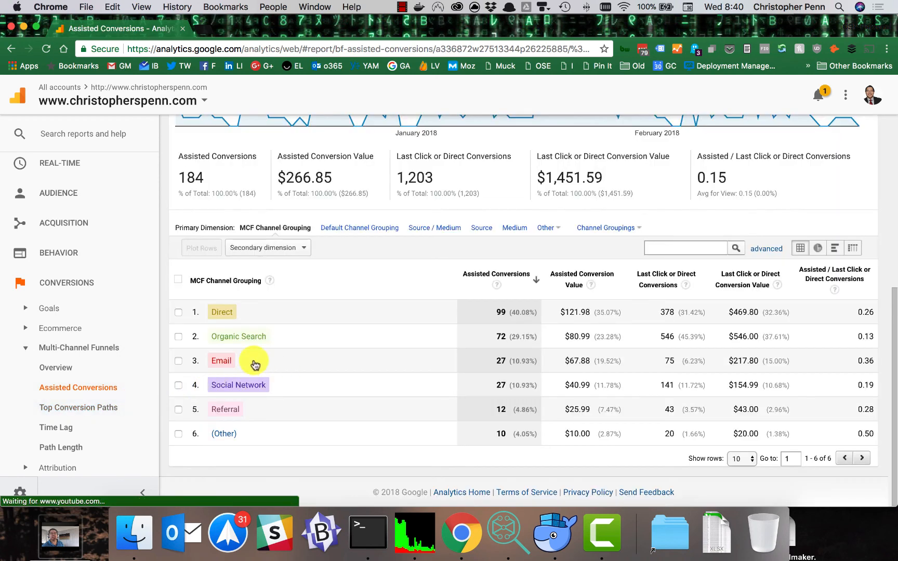
Step: Review the conditions of the user-defined Facebook conversion segment and leave its editor without saving
scroll(344, 324, up, 3)
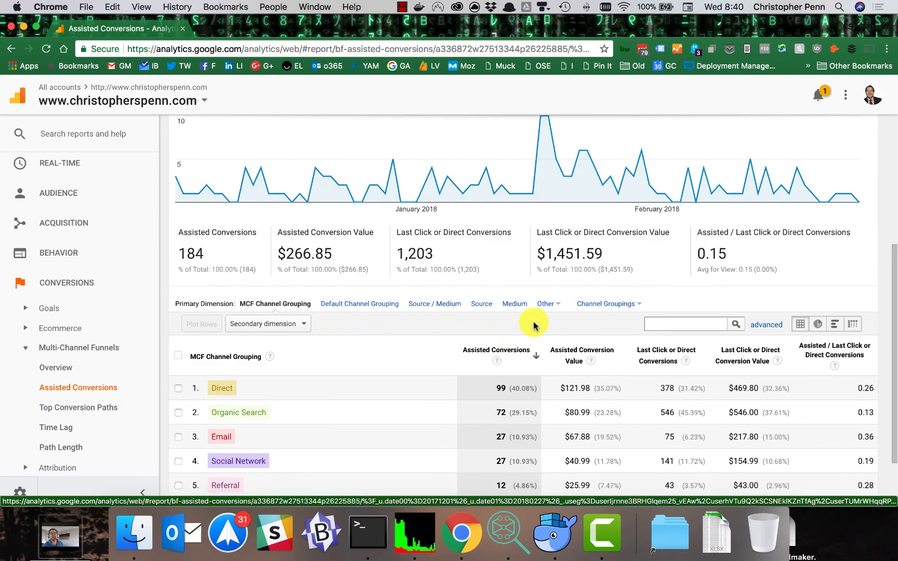
scroll(534, 325, up, 5)
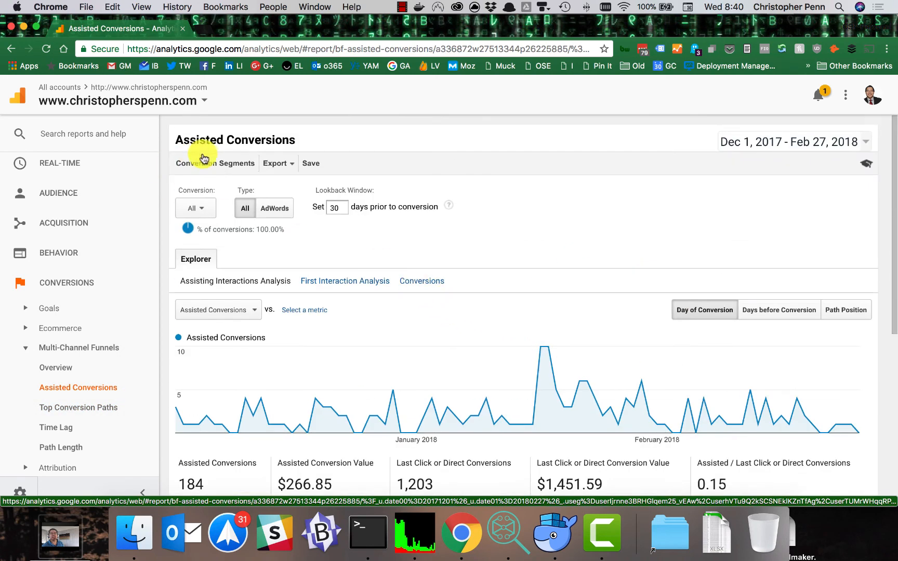
click(227, 167)
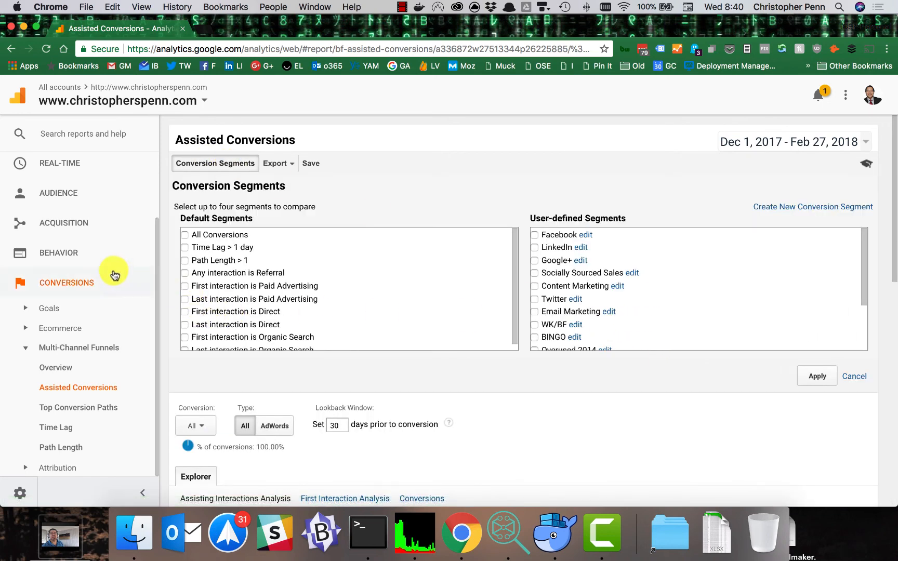
click(585, 236)
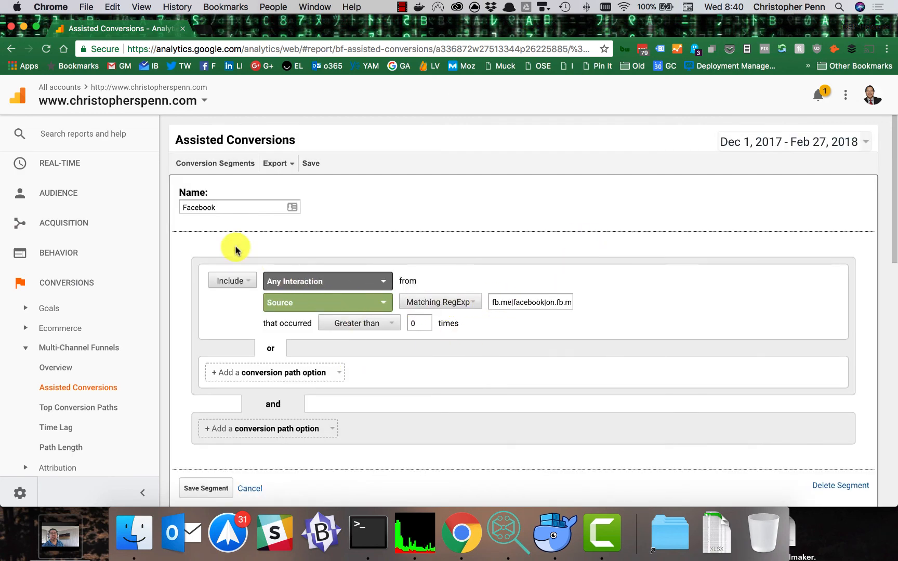
scroll(310, 386, down, 1)
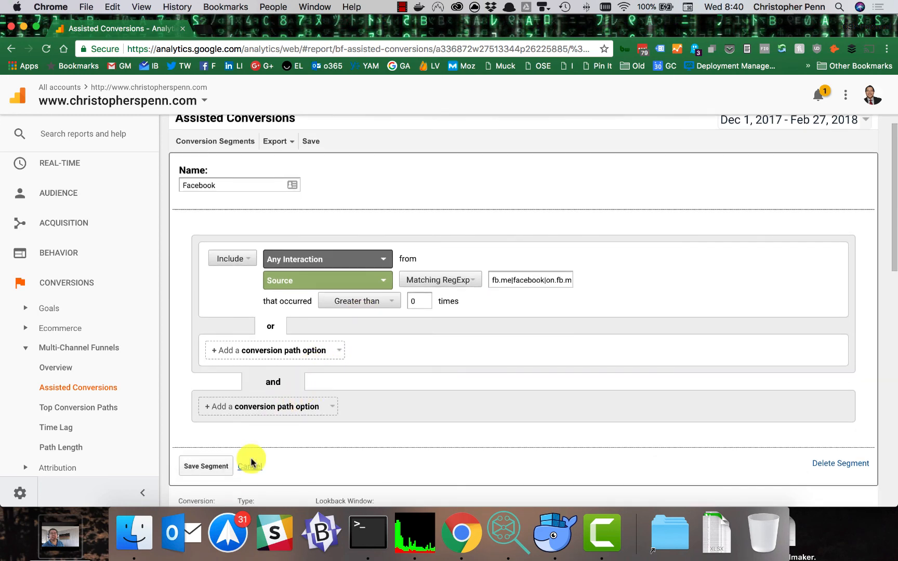
click(251, 466)
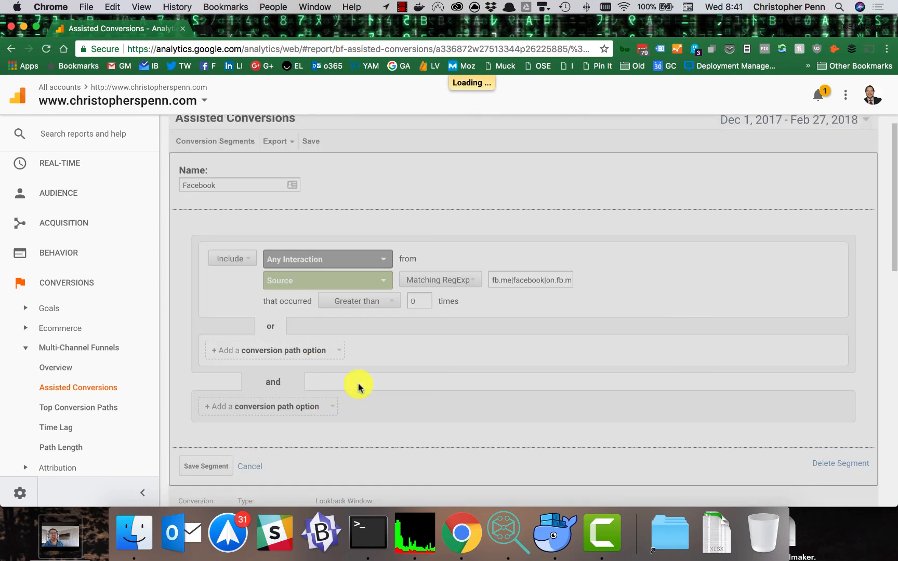
Step: Change the Assisted Conversions table's primary dimension to Source / Medium
scroll(363, 330, down, 4)
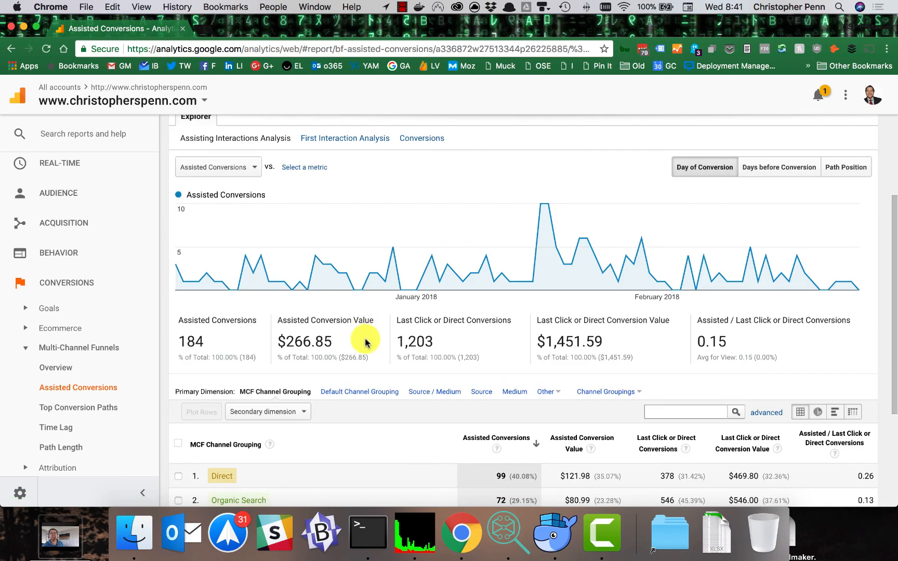
scroll(366, 346, down, 3)
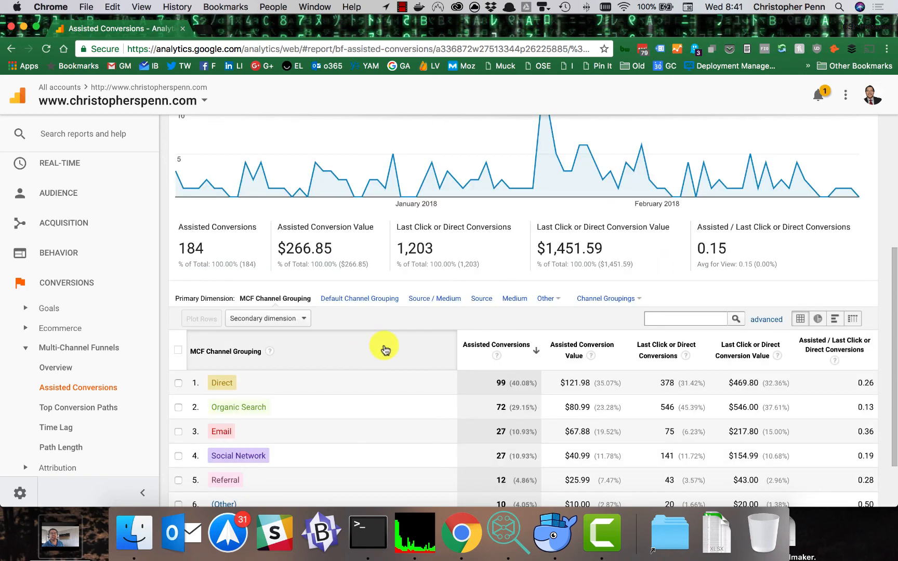
click(437, 300)
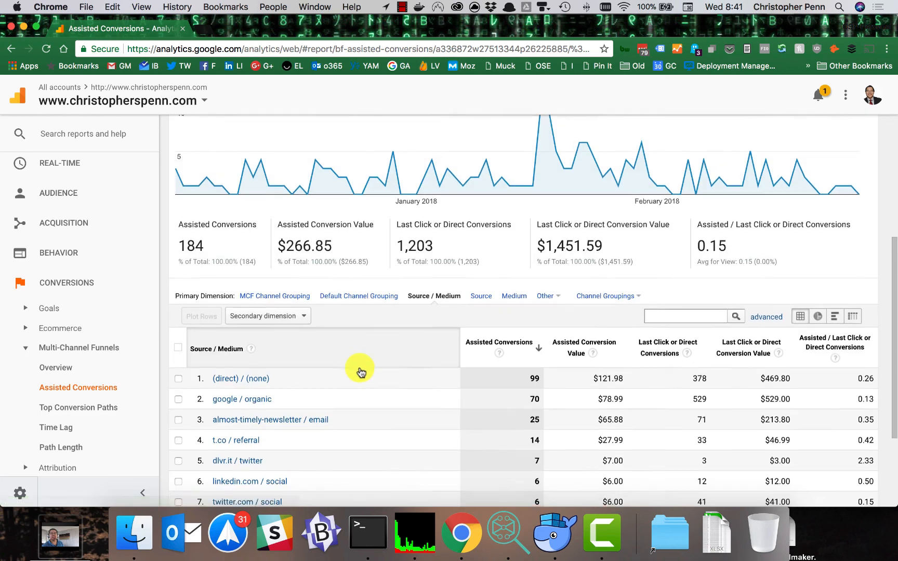
Step: Examine assisted and last-click conversions for each source and medium, including the social network rows
scroll(361, 372, down, 3)
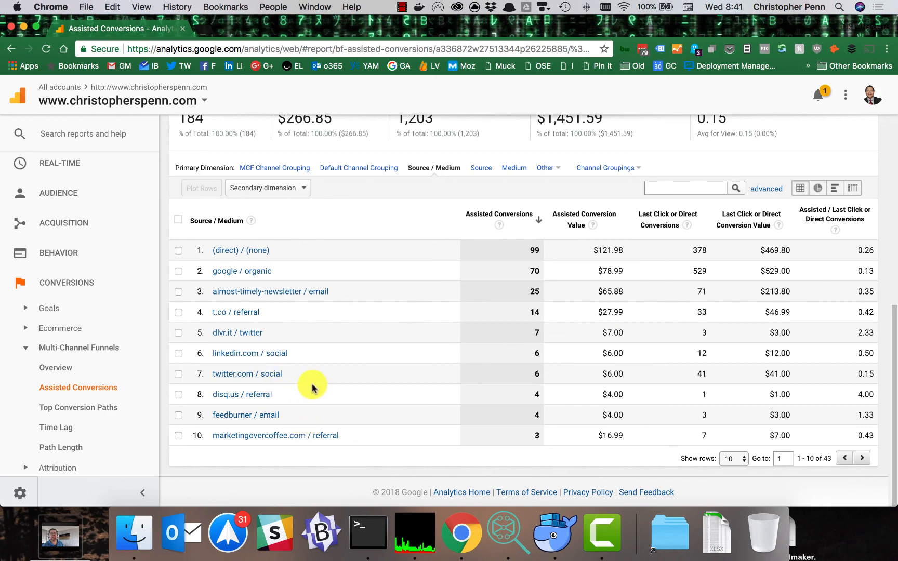
scroll(353, 287, up, 10)
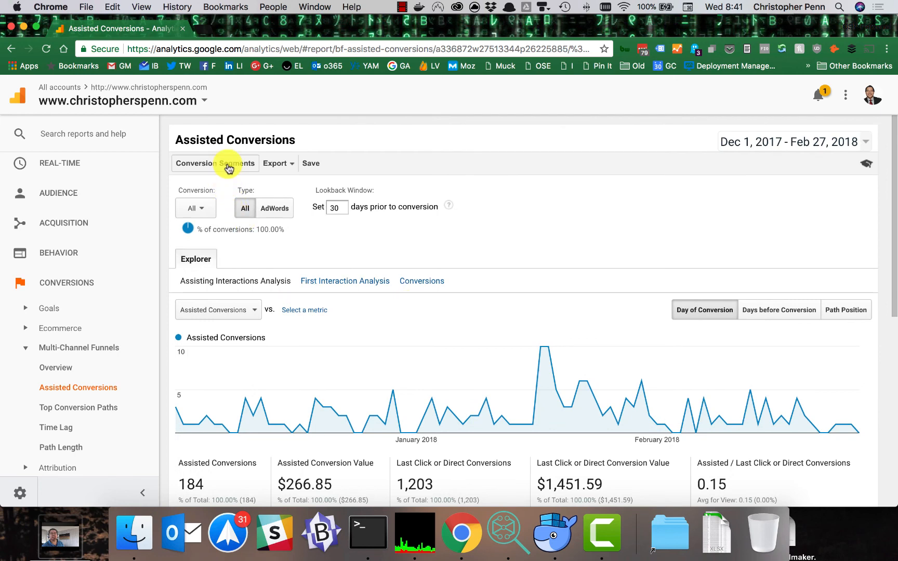
scroll(299, 425, down, 1)
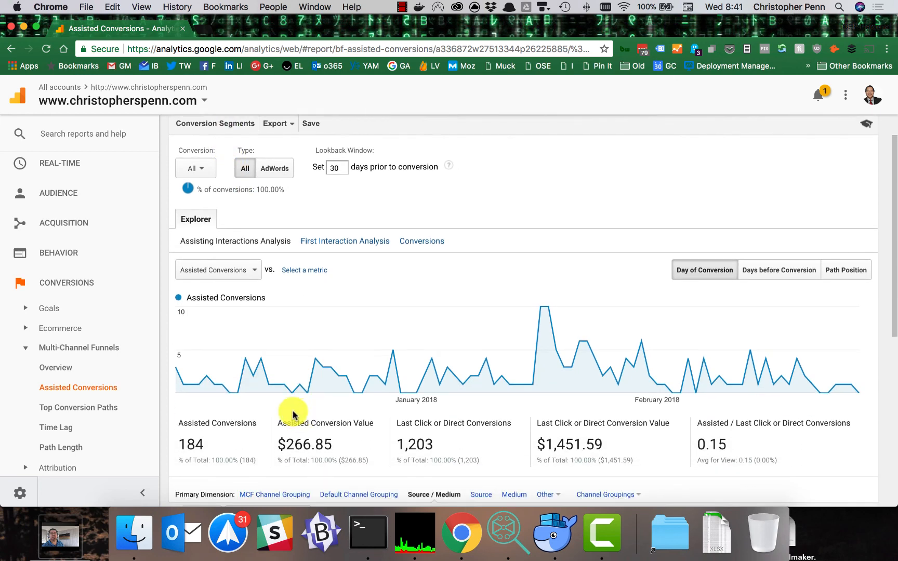
scroll(290, 415, down, 5)
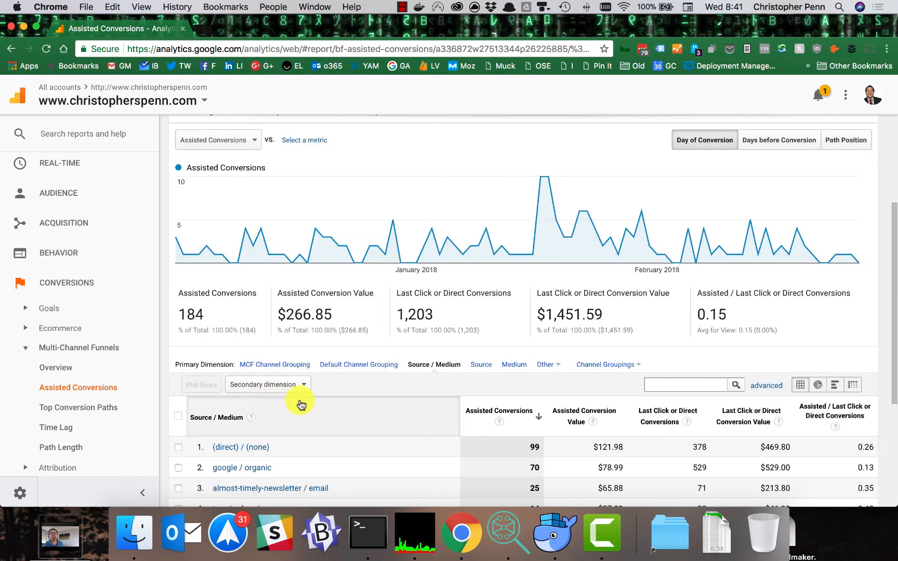
scroll(317, 406, down, 2)
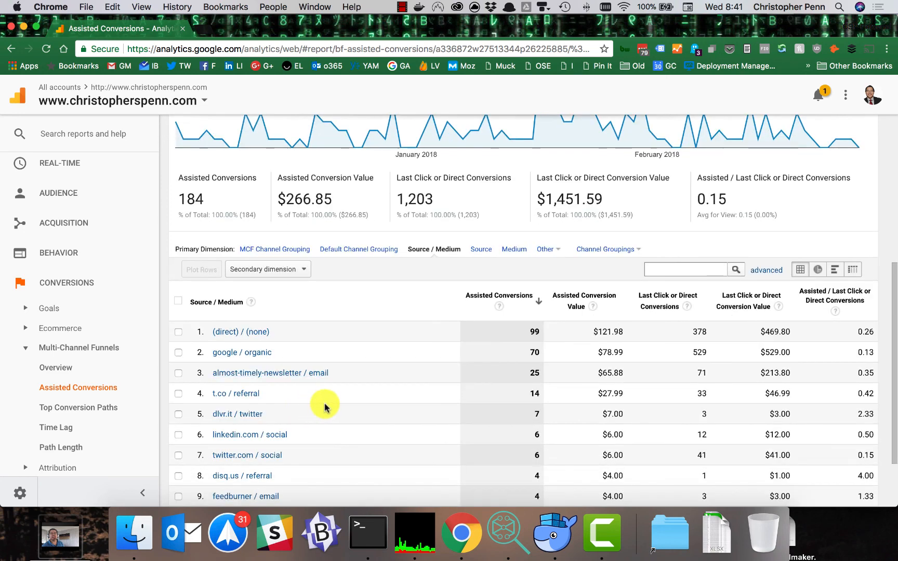
scroll(362, 400, up, 8)
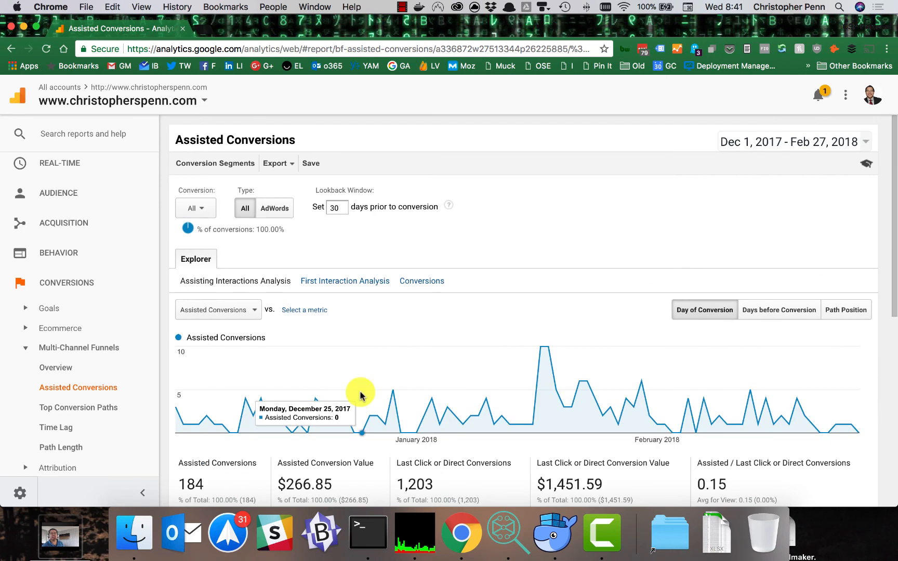